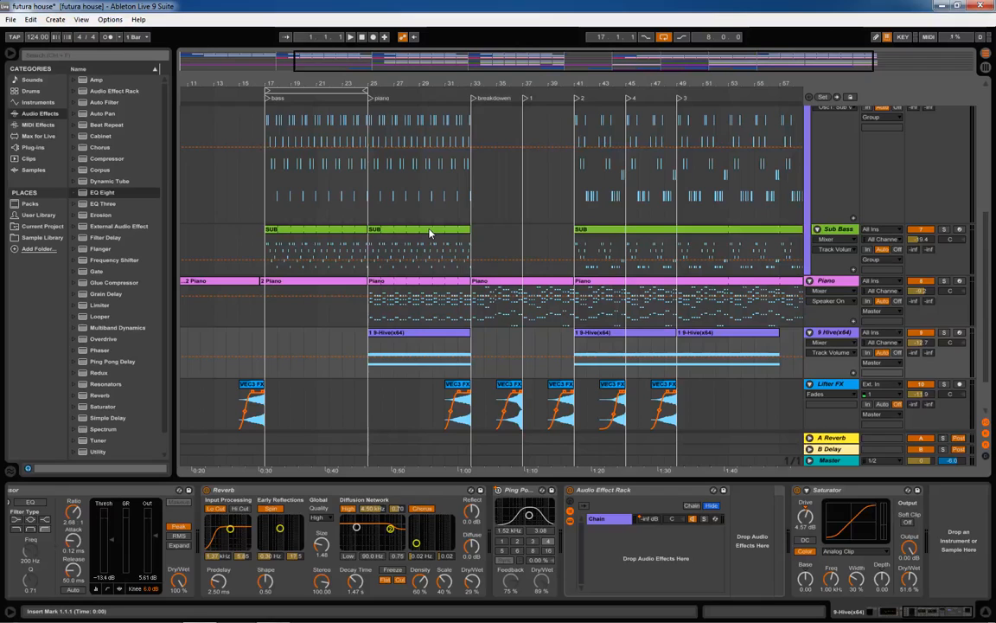
- Select the Mid Bass track in the arrangement and solo it
scroll(594, 352, "up", 6)
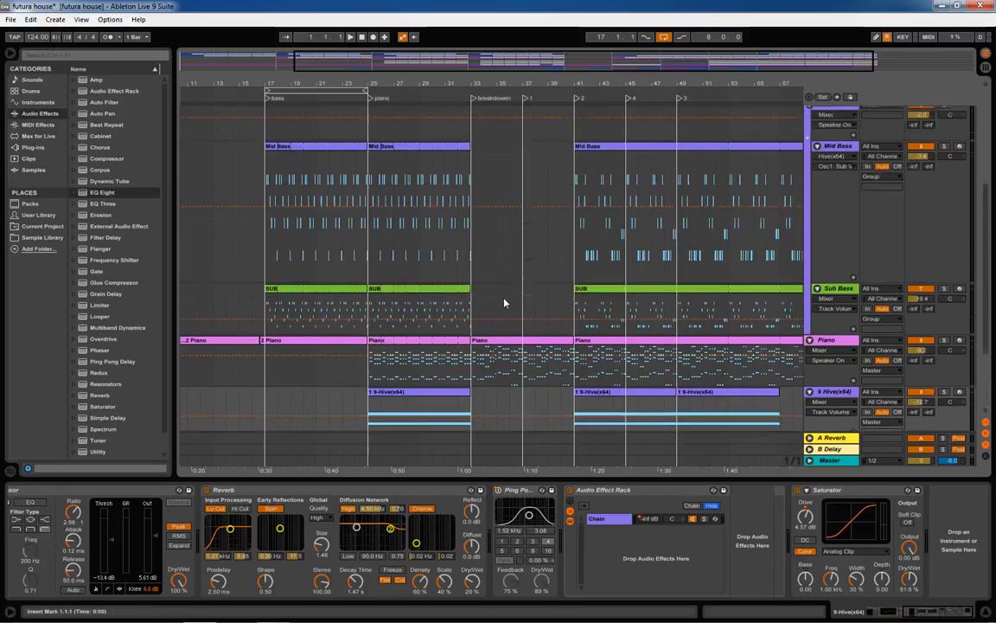
scroll(657, 251, "down", 2)
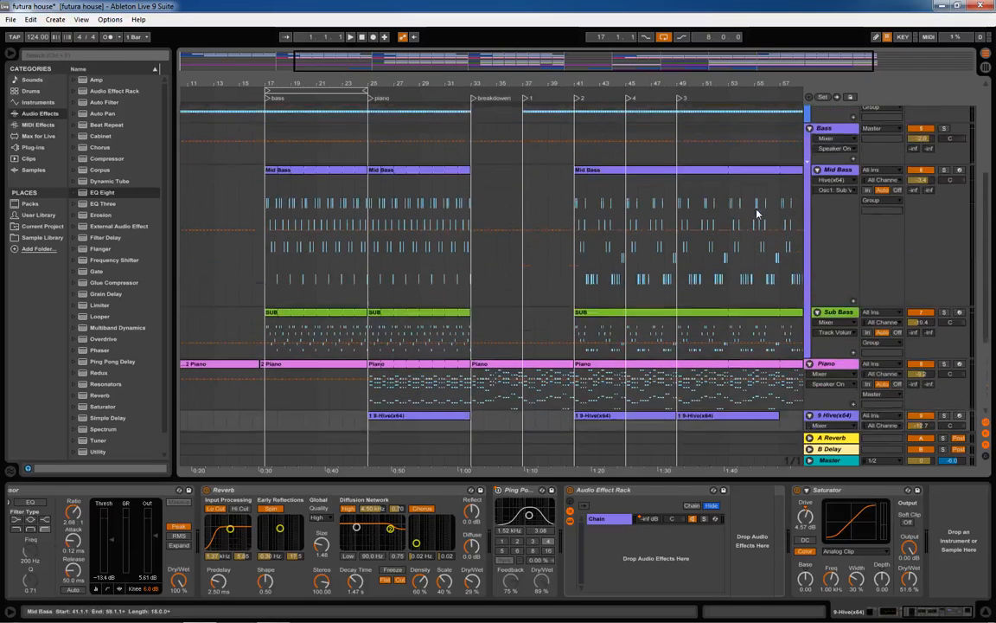
left_click(839, 173)
left_click_drag(470, 85, 446, 93)
left_click(944, 170)
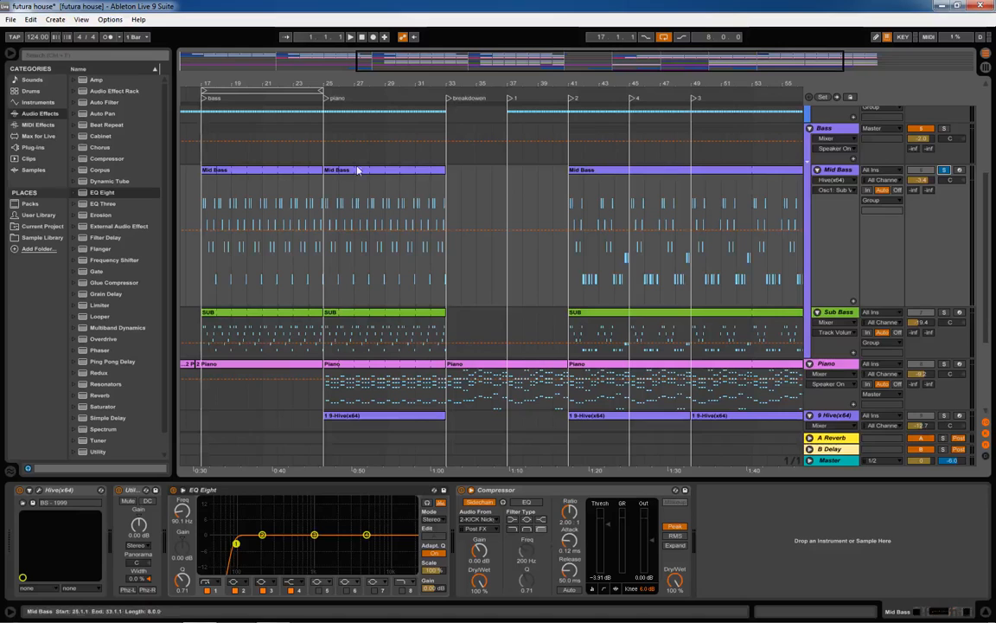
- Play the soloed Mid Bass from the start of the bass section at bar 17
left_click_drag(383, 75, 383, 81)
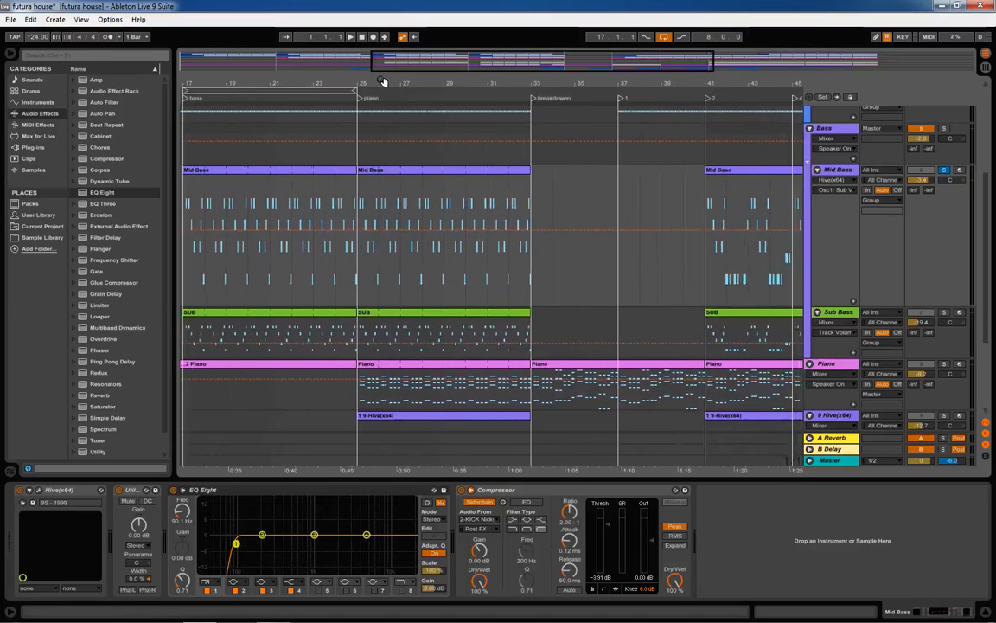
left_click(383, 81)
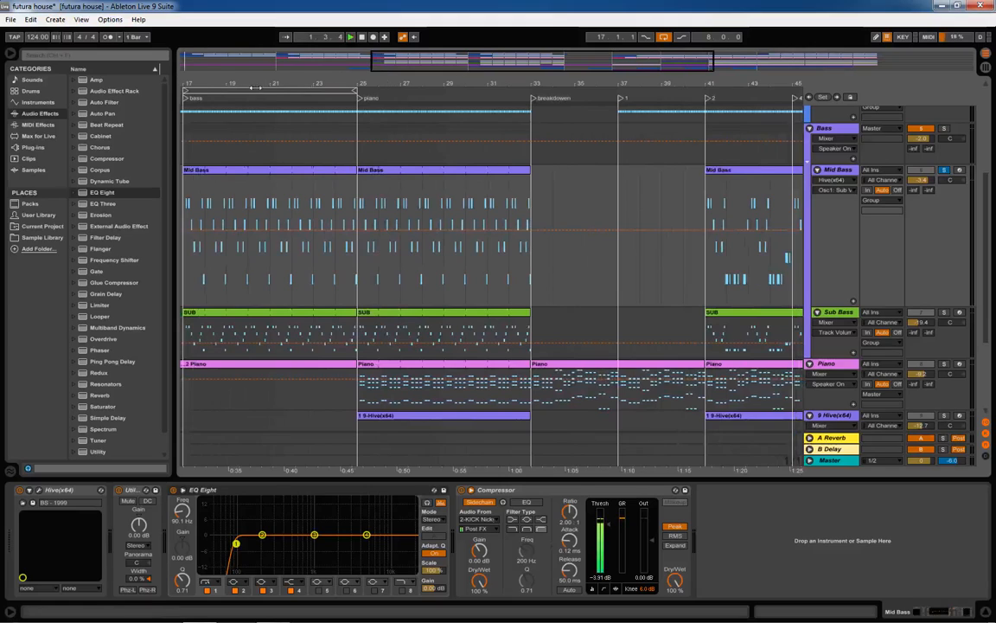
left_click_drag(204, 80, 247, 126)
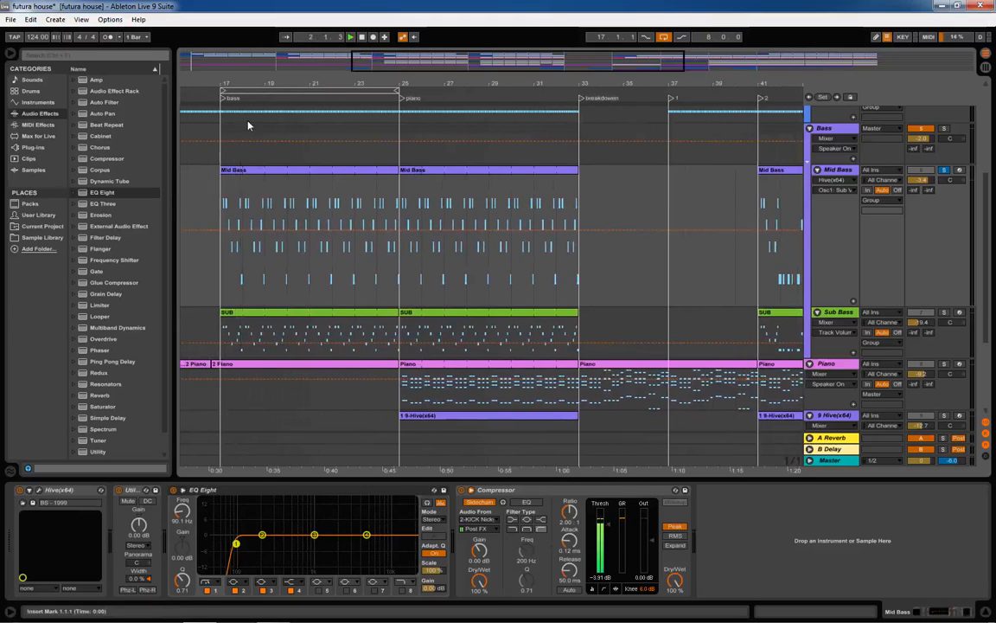
left_click(220, 227)
key("space")
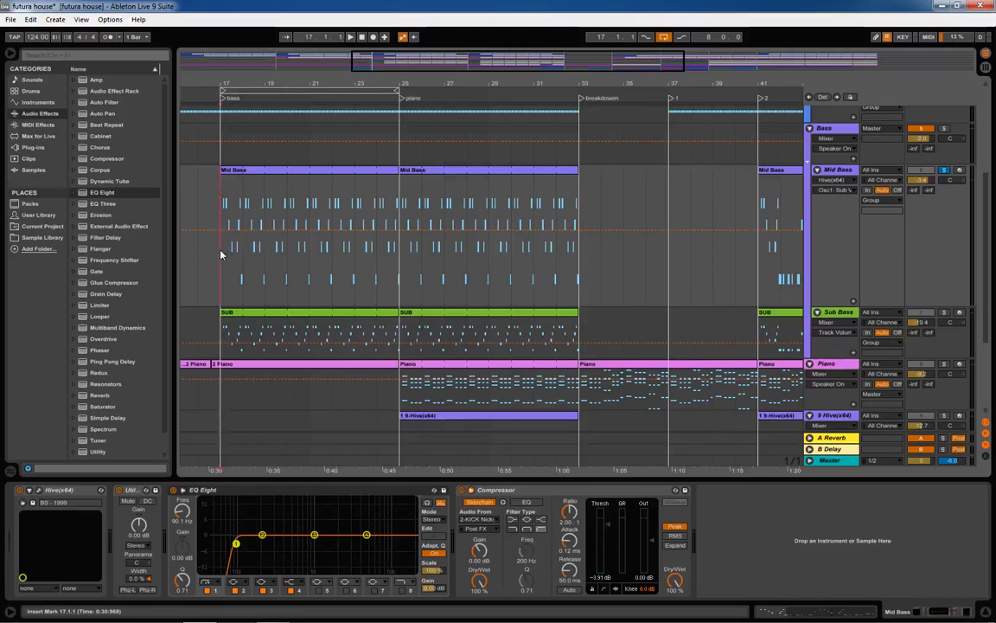
key("space")
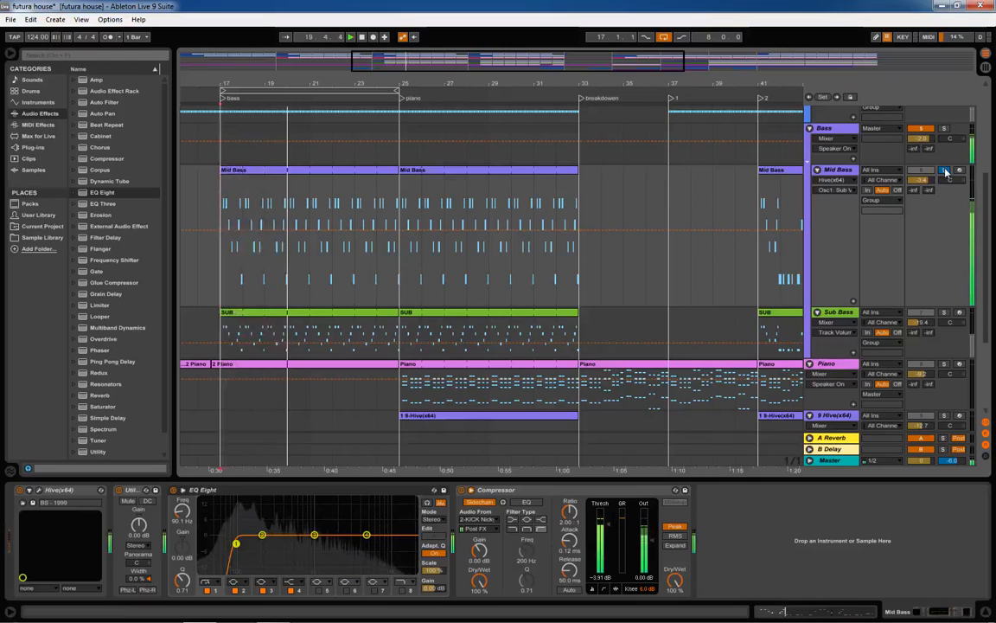
- Solo the Sub Bass as well and play both bass layers together, stopping after a few bars
key("space")
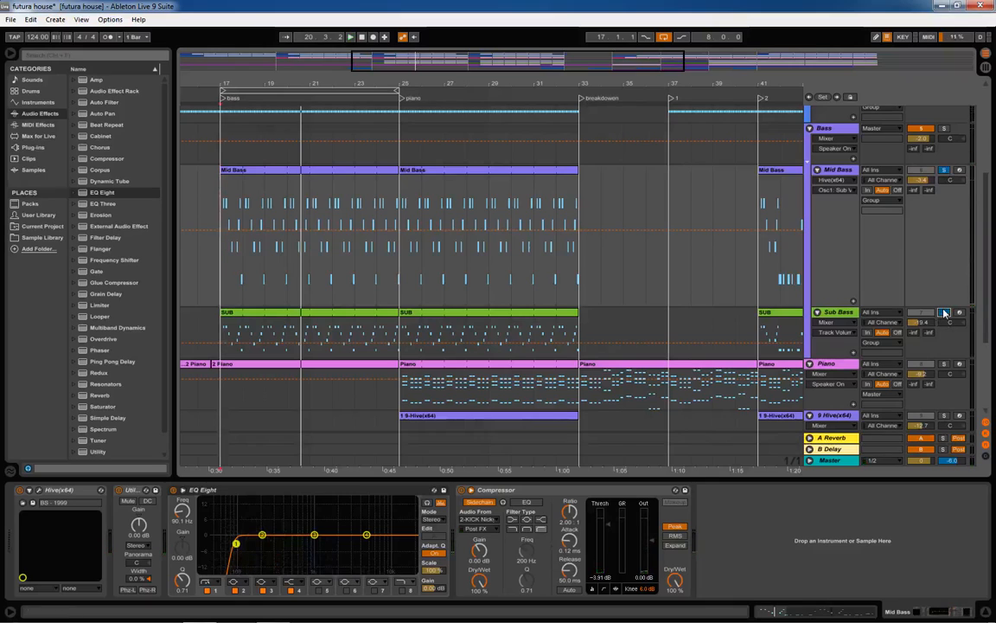
key("space")
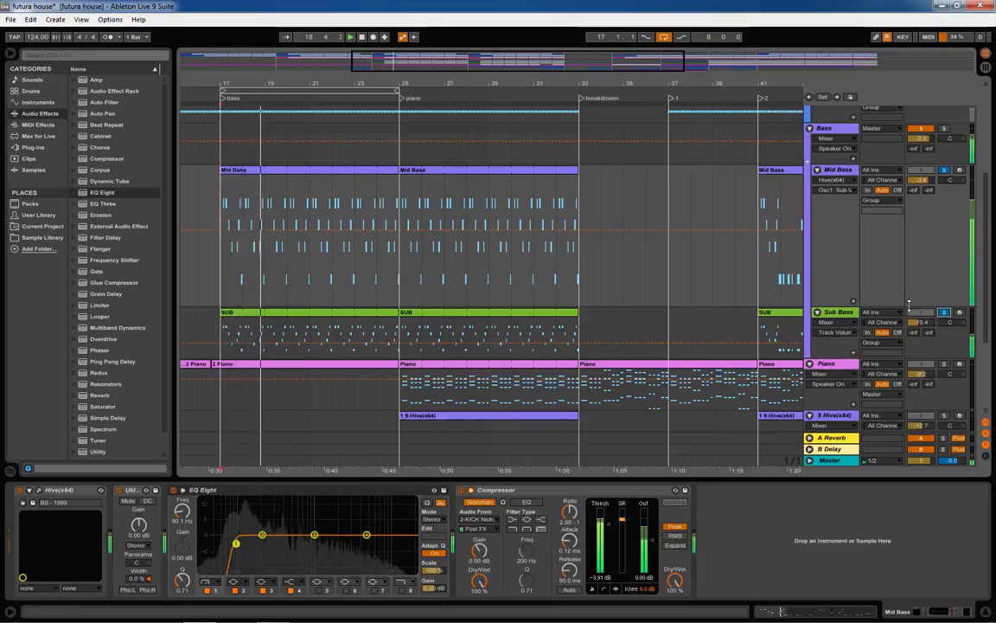
key("space")
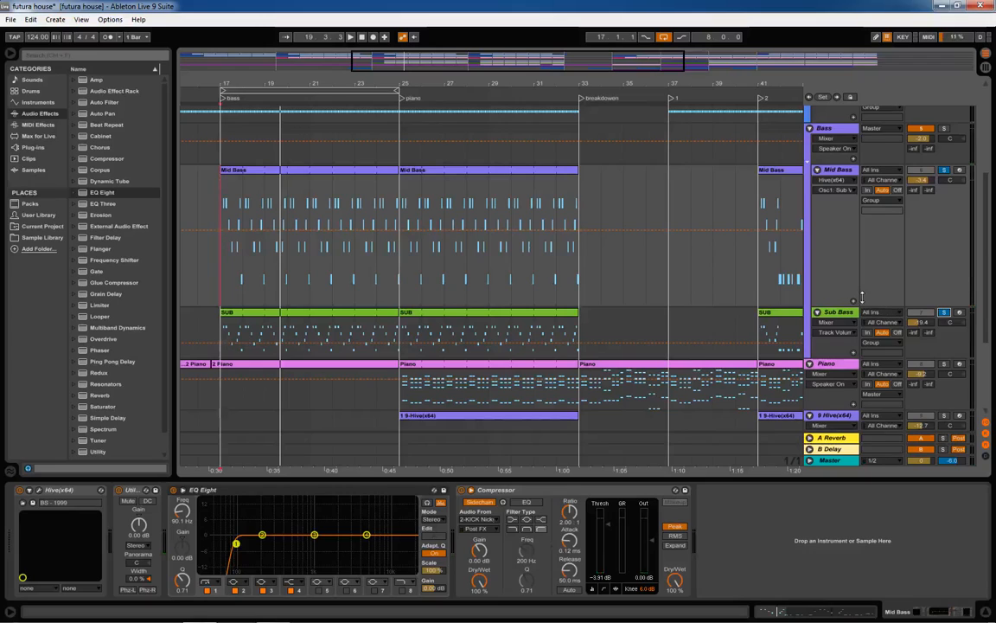
- Insert a new MIDI track below Mid Bass and load the Hive(x64) plug-in on it
left_click(847, 171)
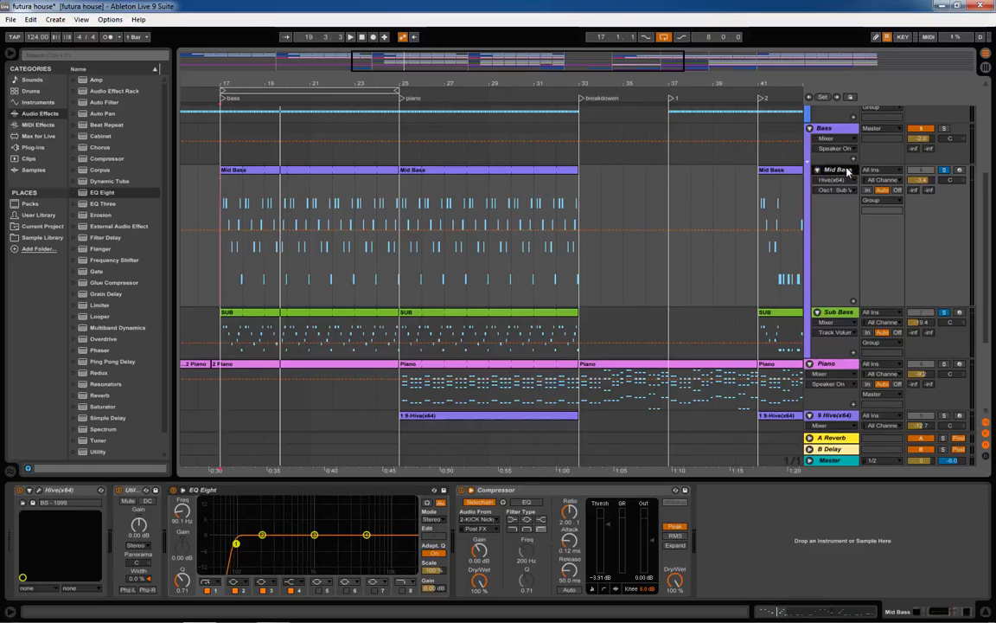
key("ctrl+shift+t")
left_click(830, 315)
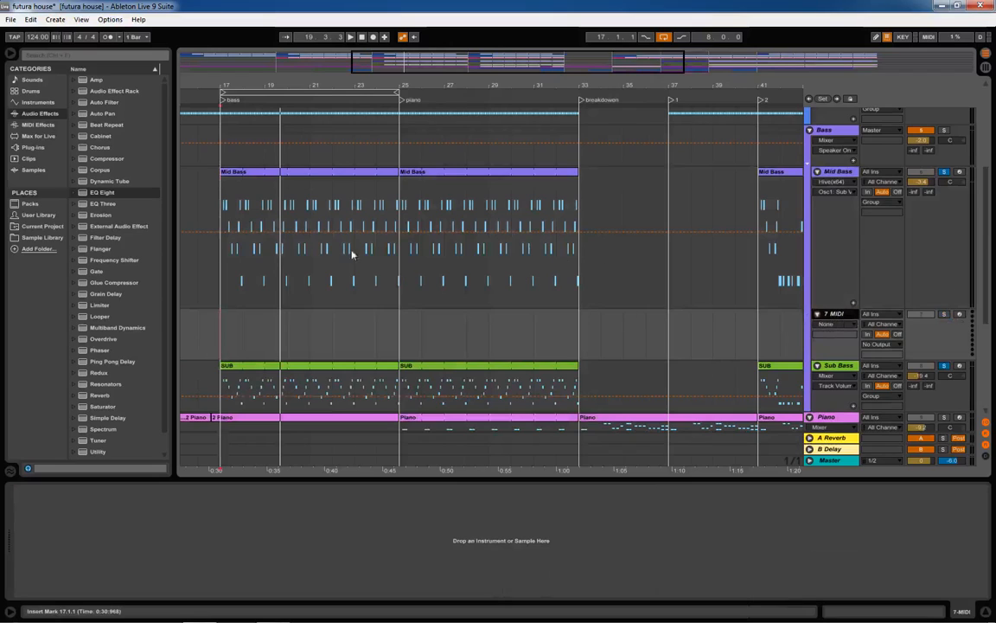
left_click(31, 147)
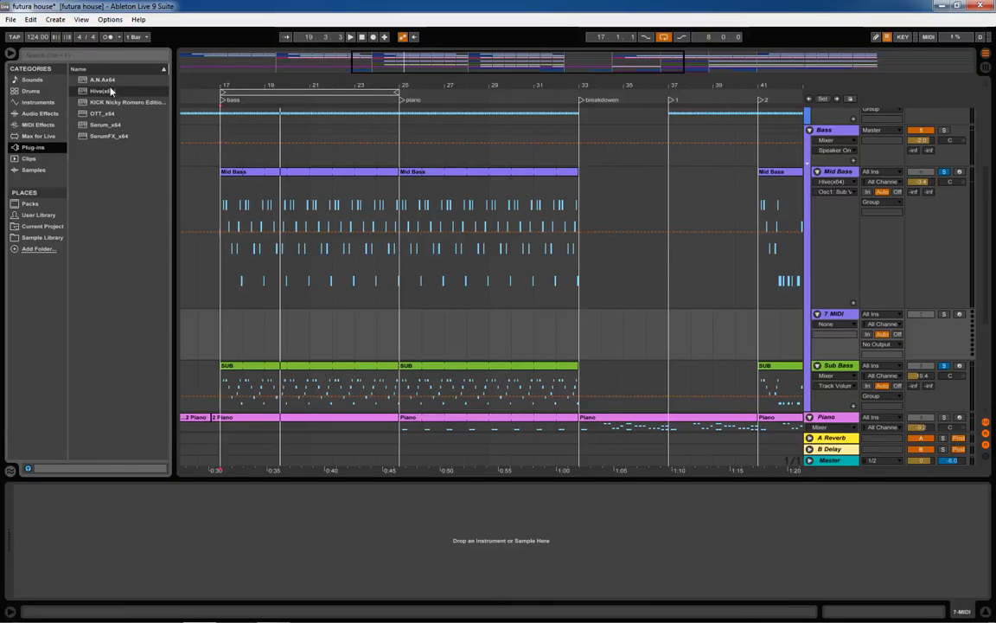
double_click(103, 91)
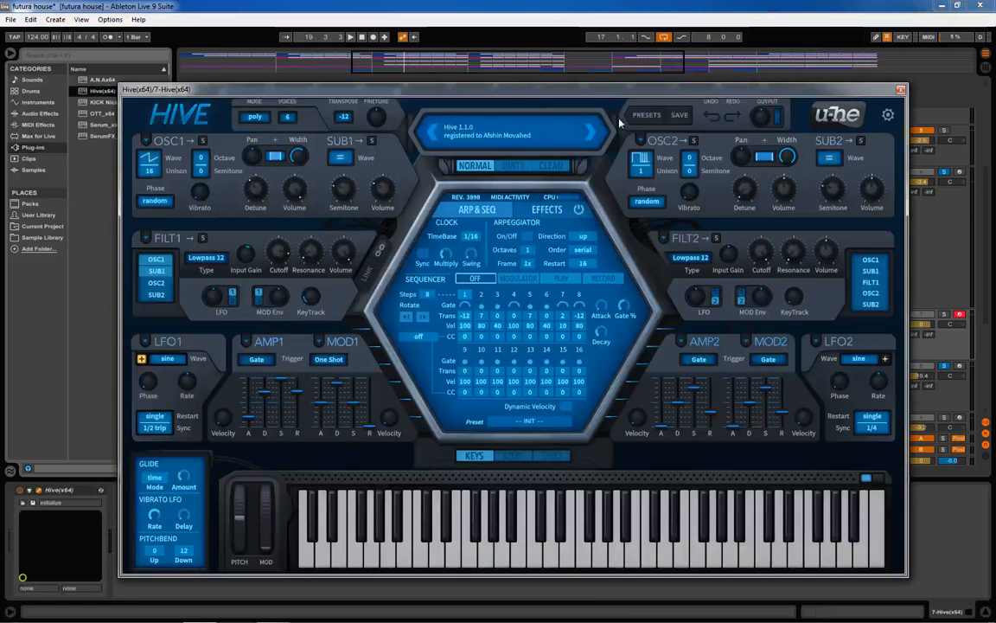
- Move the BS - Smack Down preset from the OBIS folder into its Bass subfolder in Hive's preset browser
left_click(647, 115)
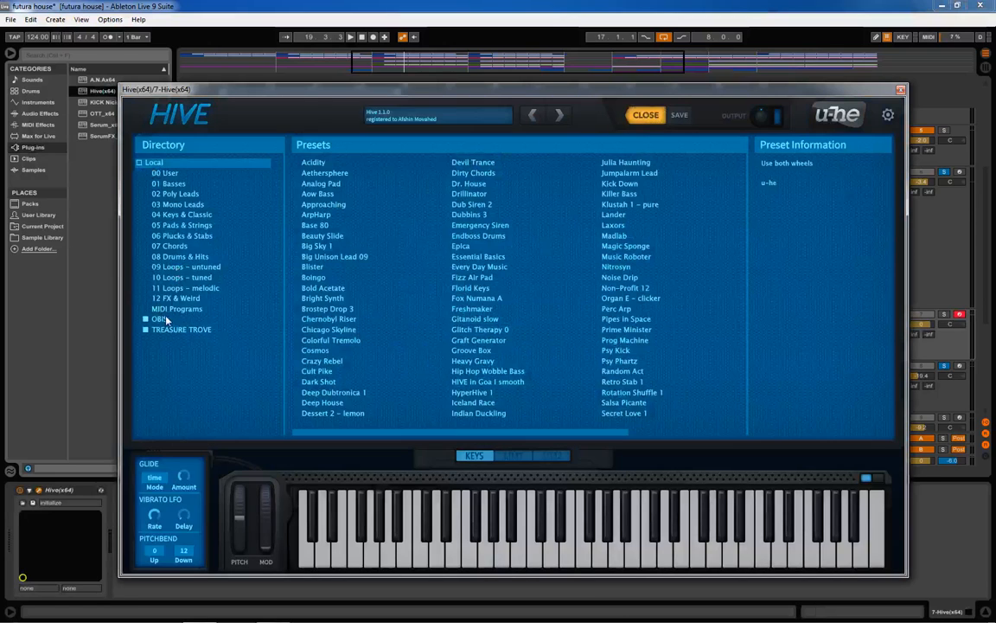
left_click(148, 319)
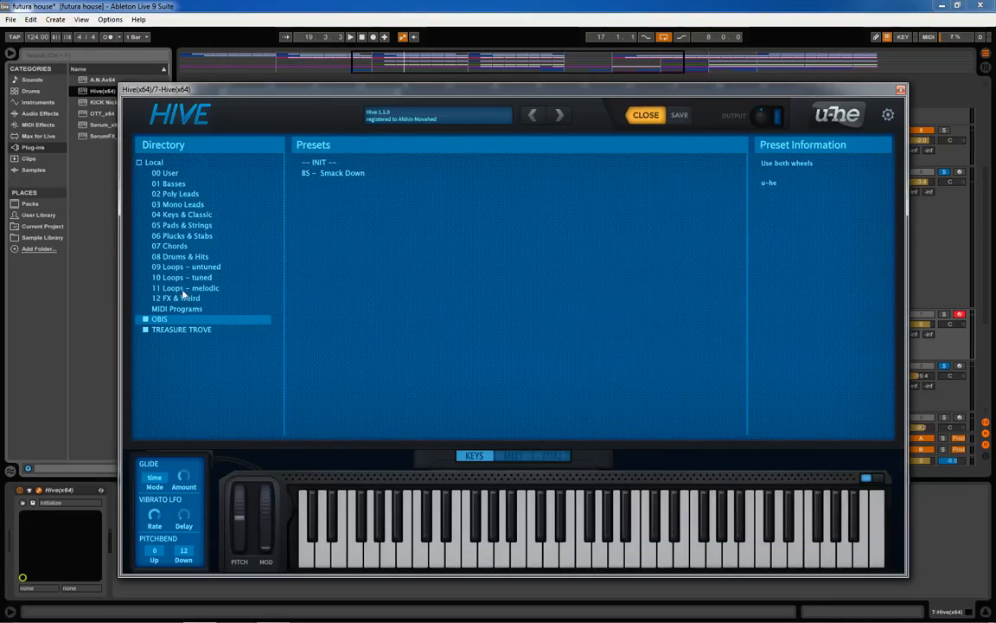
left_click(145, 319)
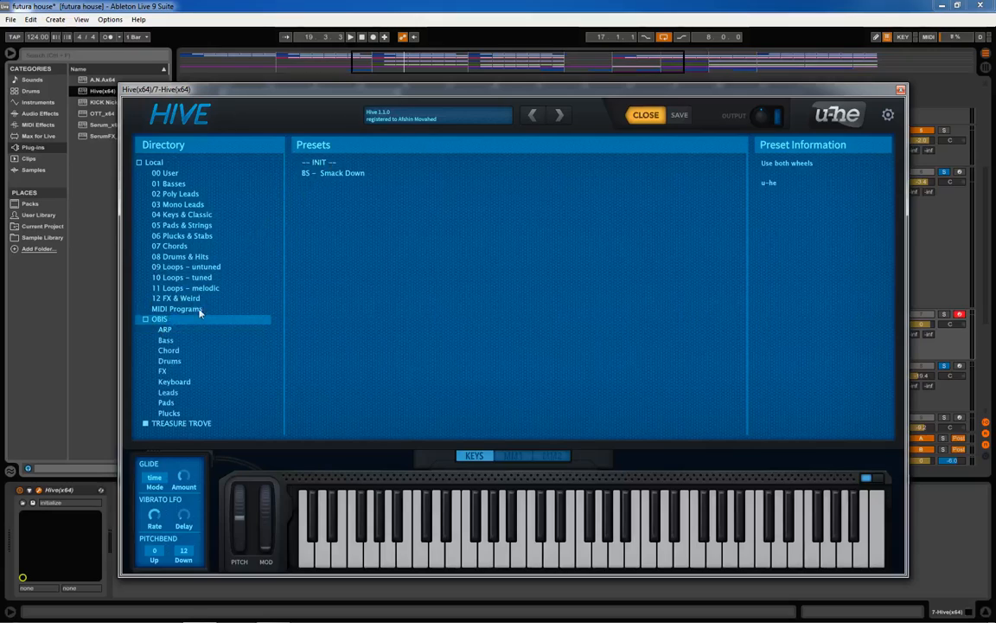
left_click_drag(335, 174, 170, 340)
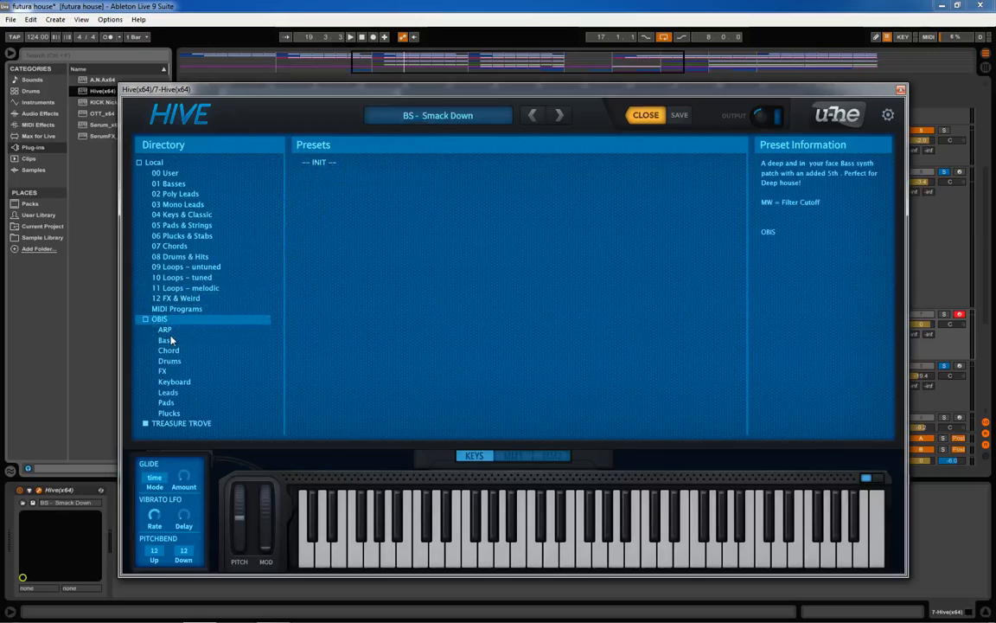
- Load the INIT preset from the 00 User folder and close the preset browser
left_click(170, 174)
left_click(317, 165)
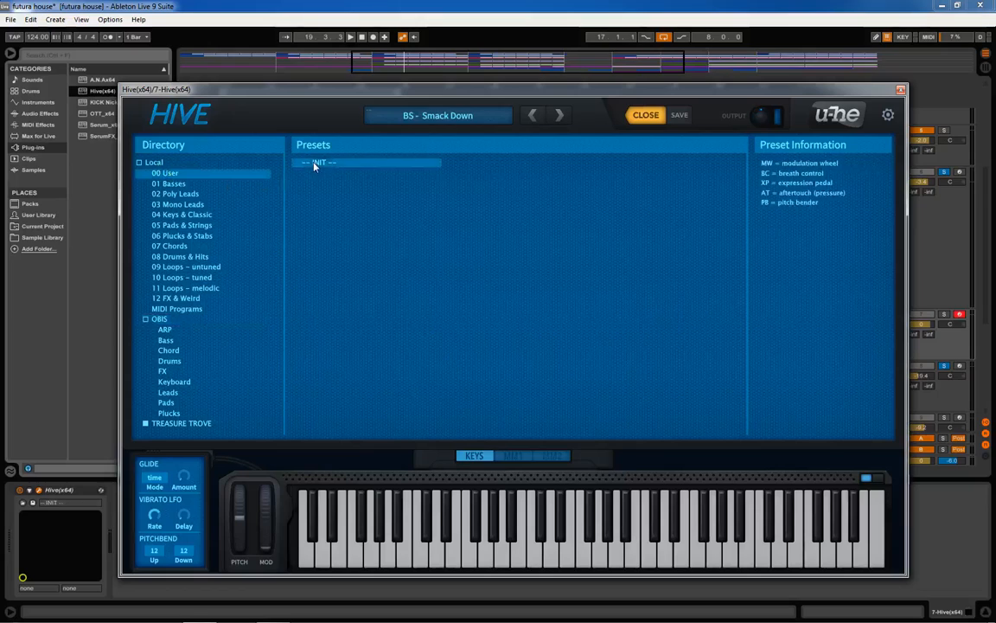
left_click(646, 115)
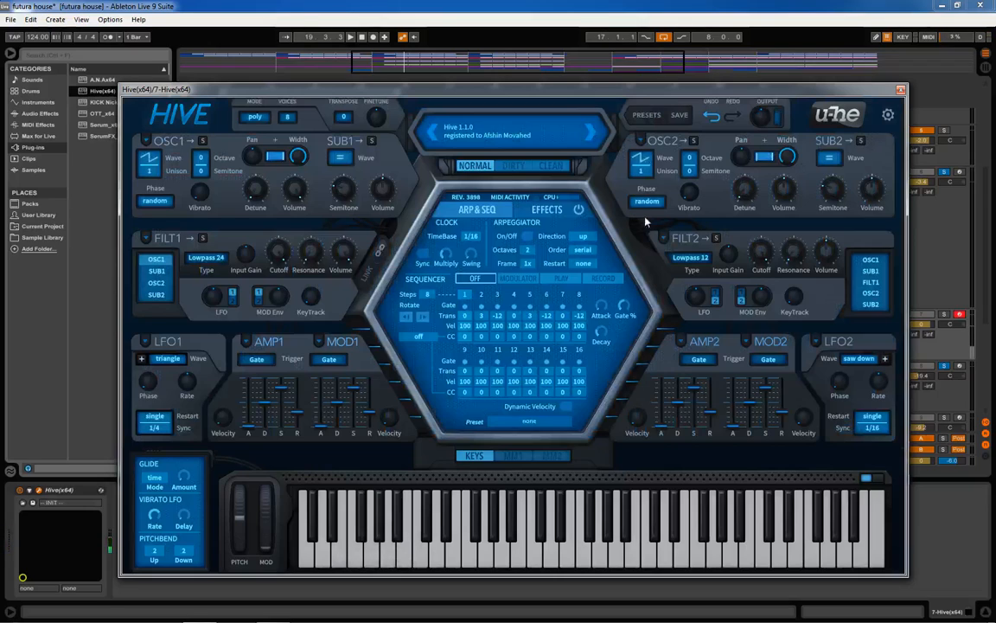
- Unsolo the bass tracks, set Hive's Oscillator 1 to unison 2 and phase reset, and close the plug-in window
left_click(945, 175)
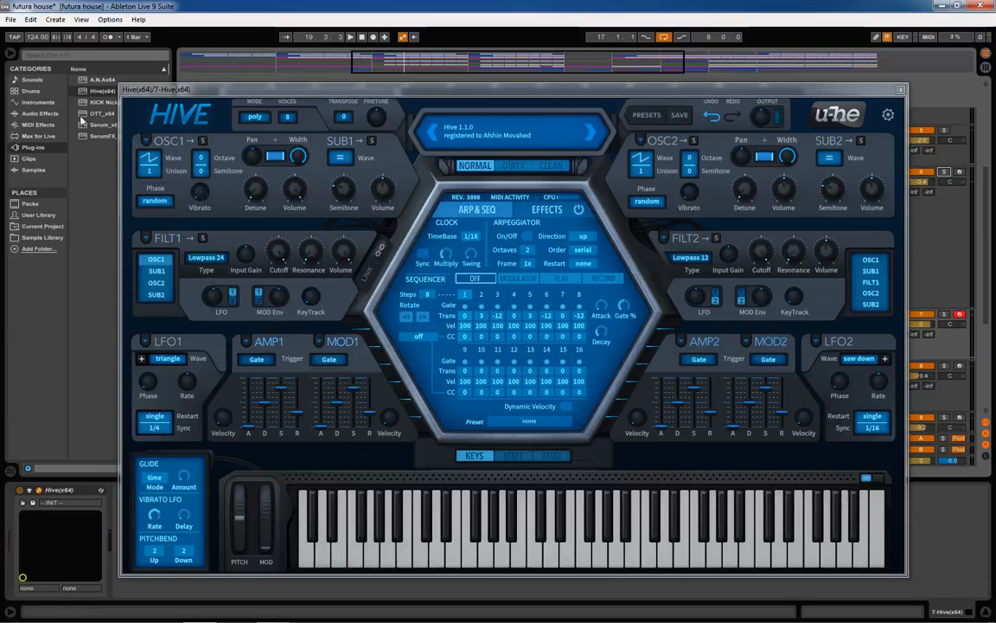
left_click(151, 171)
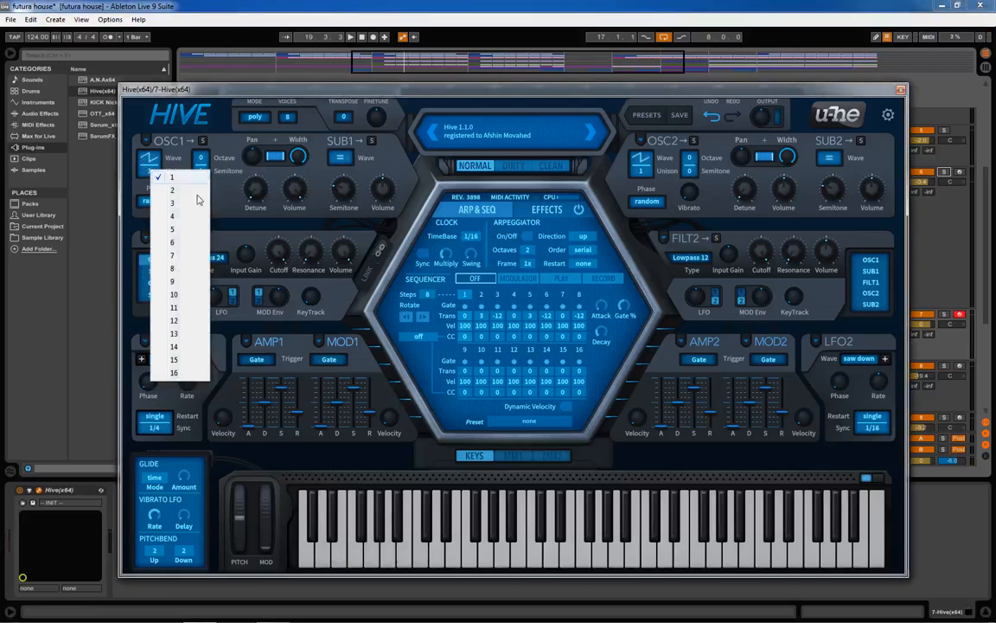
left_click(190, 192)
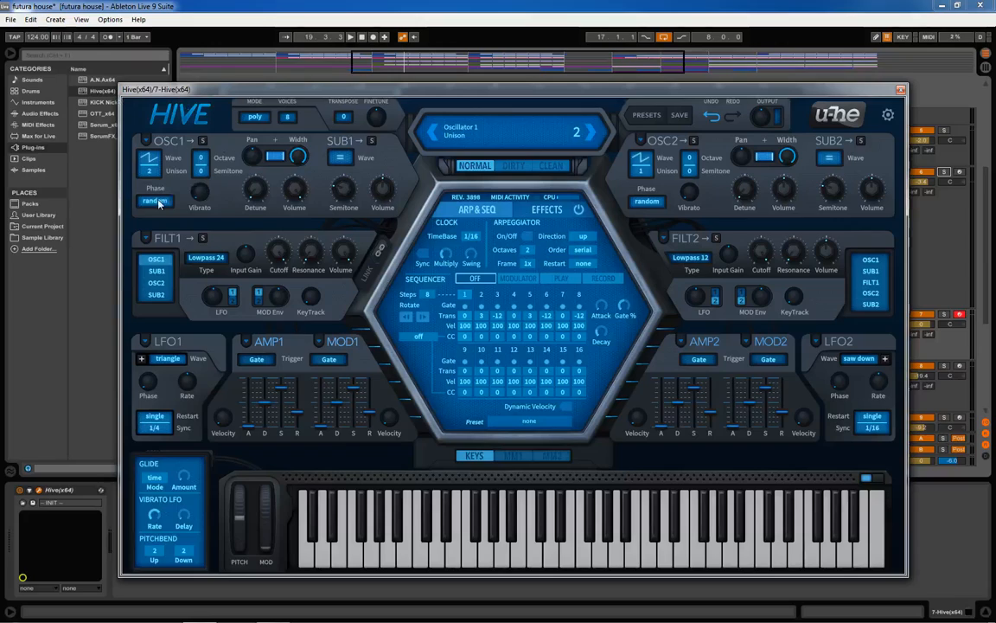
left_click(159, 202)
left_click(188, 207)
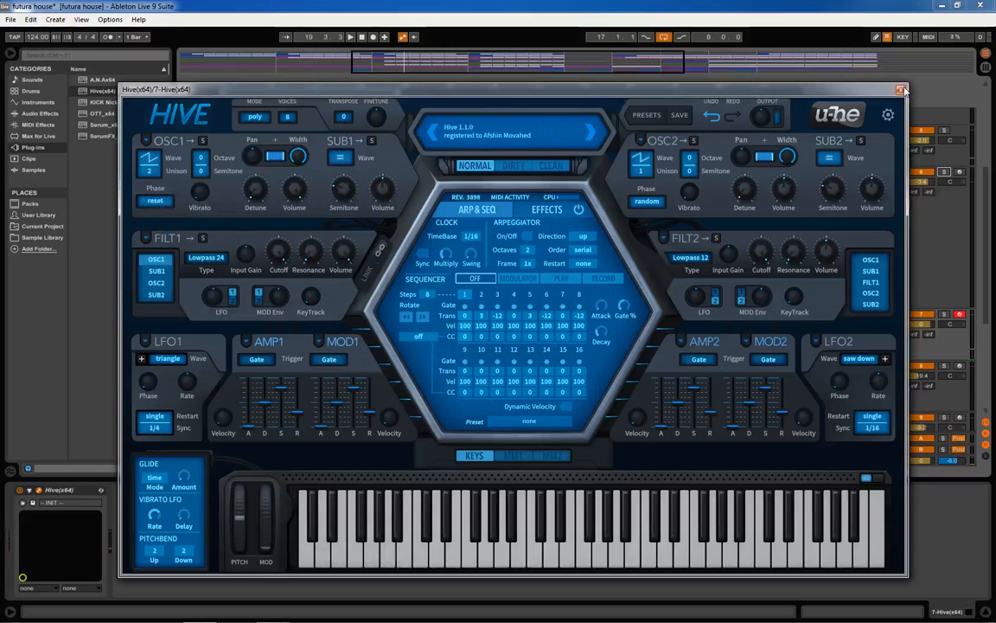
left_click(901, 90)
- Copy the Mid Bass clip at bar 17 onto the new Hive track
scroll(453, 208, "down", 2)
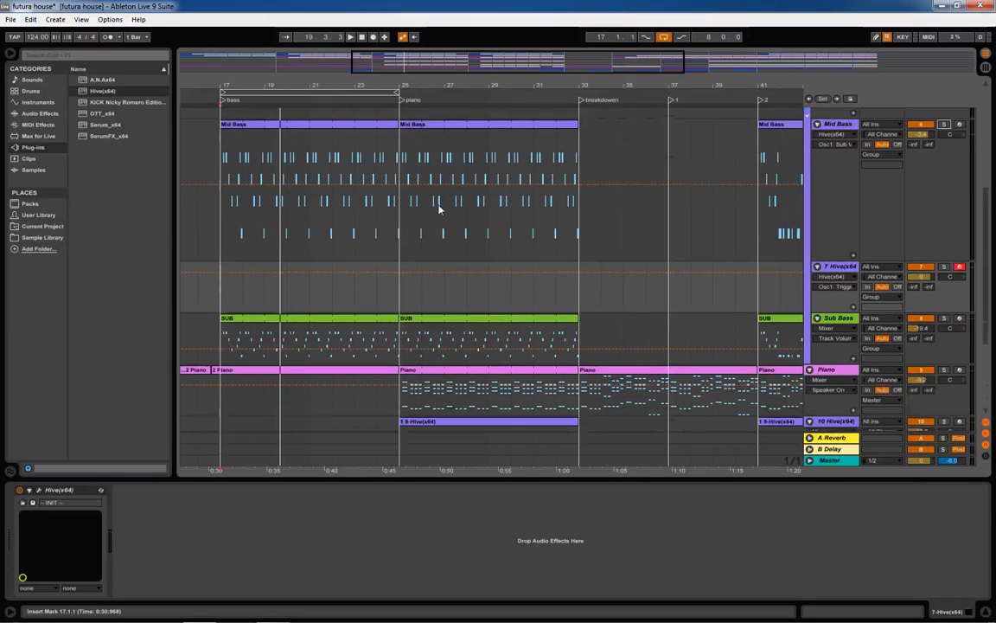
left_click(260, 125)
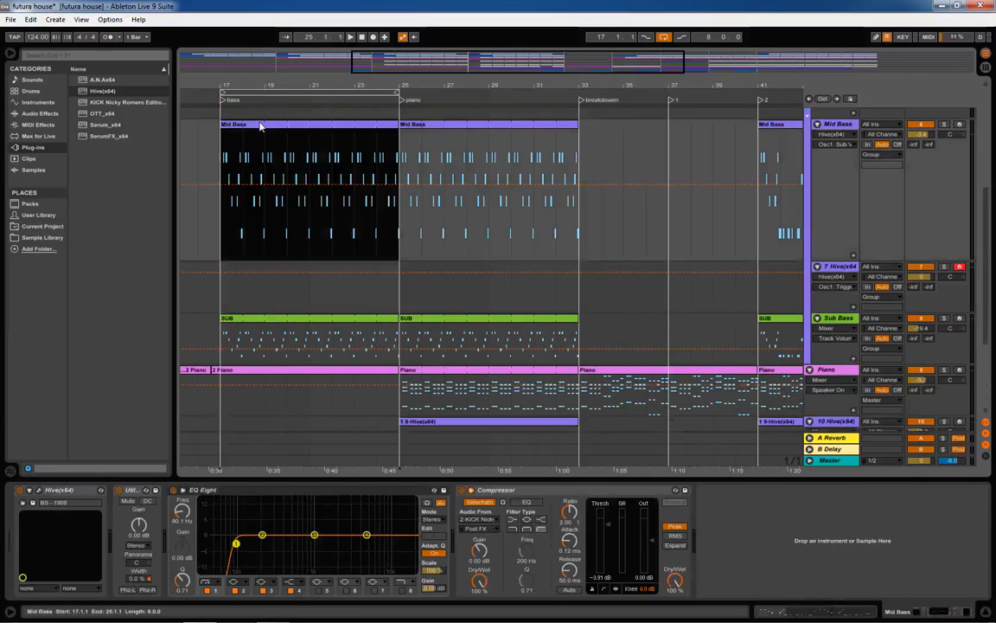
left_click_drag(260, 126, 260, 289)
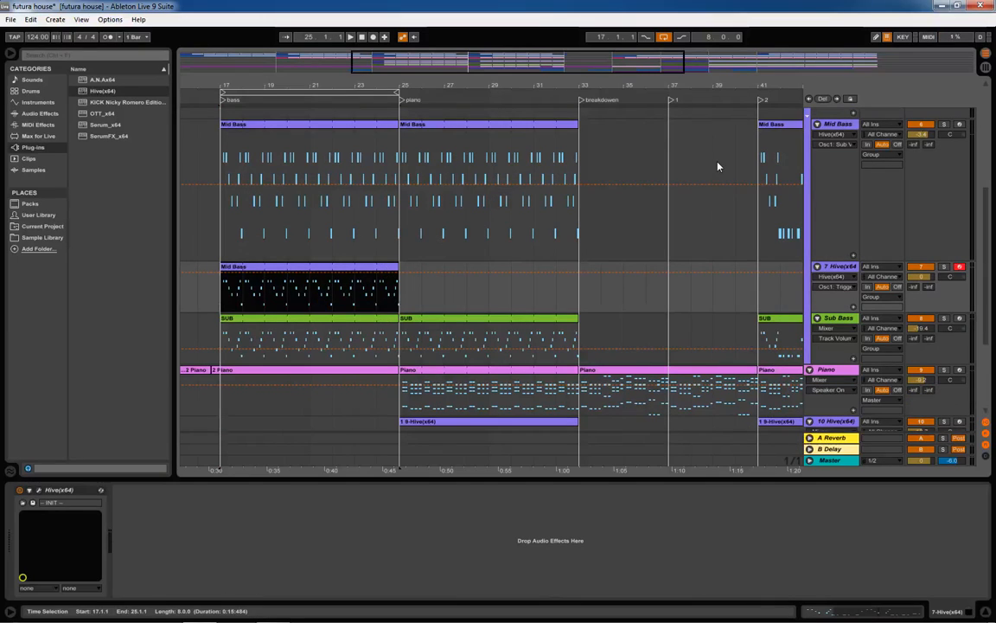
- Solo the new Hive track and the Mid Bass track and play from bar 17 to compare their sounds
left_click(944, 268)
key("space")
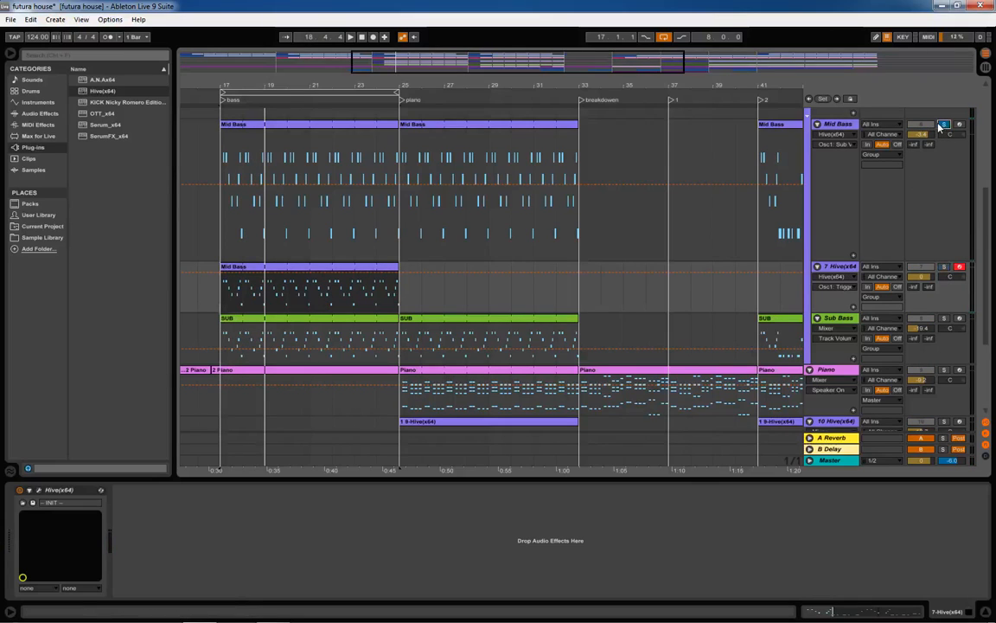
left_click(846, 127)
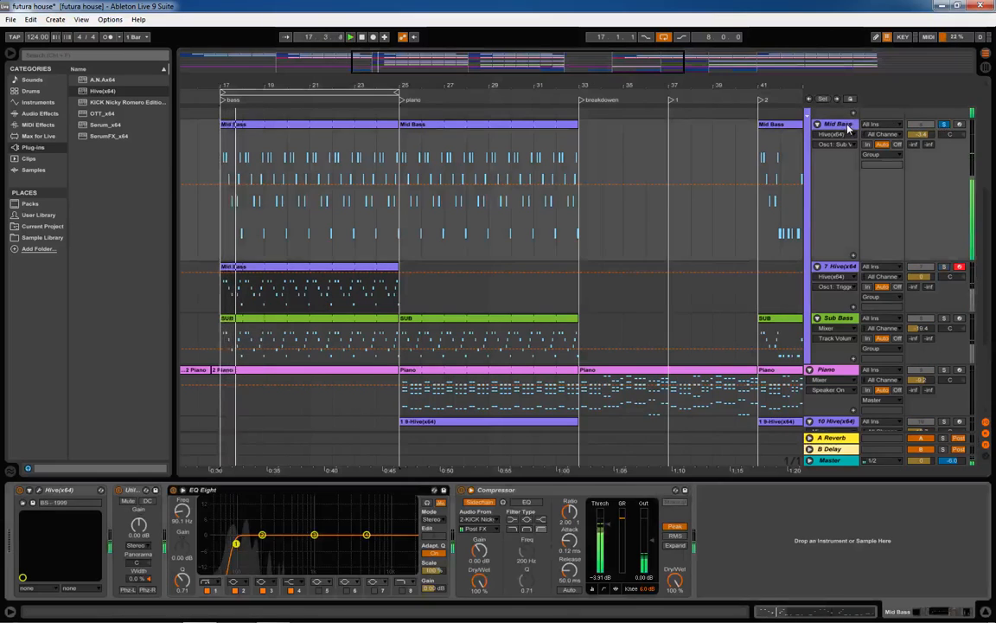
key("space")
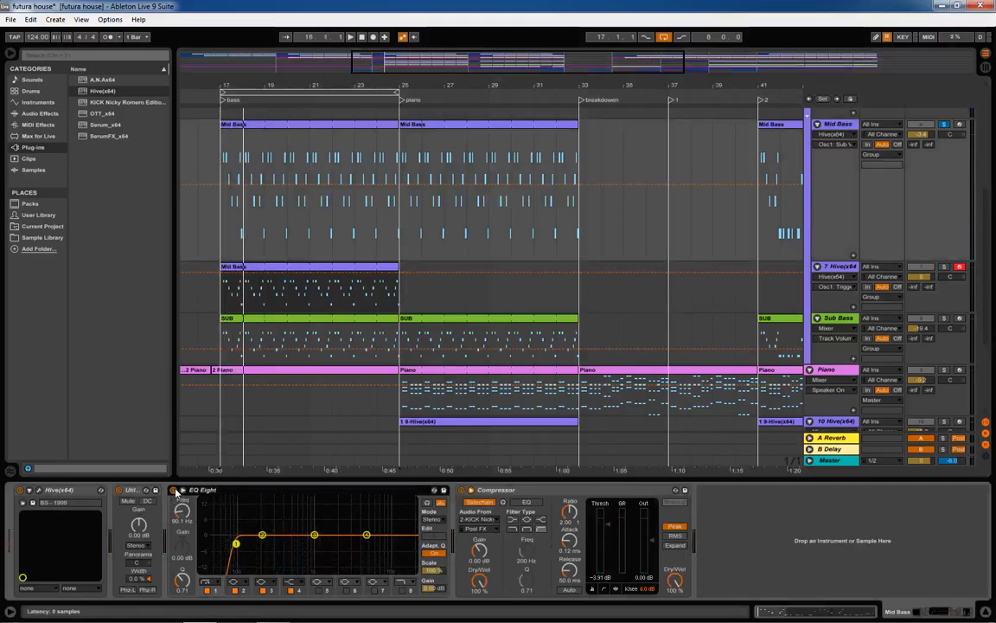
- Switch off EQ Eight, Compressor and Utility on the Mid Bass track and play its unprocessed sound
left_click(173, 491)
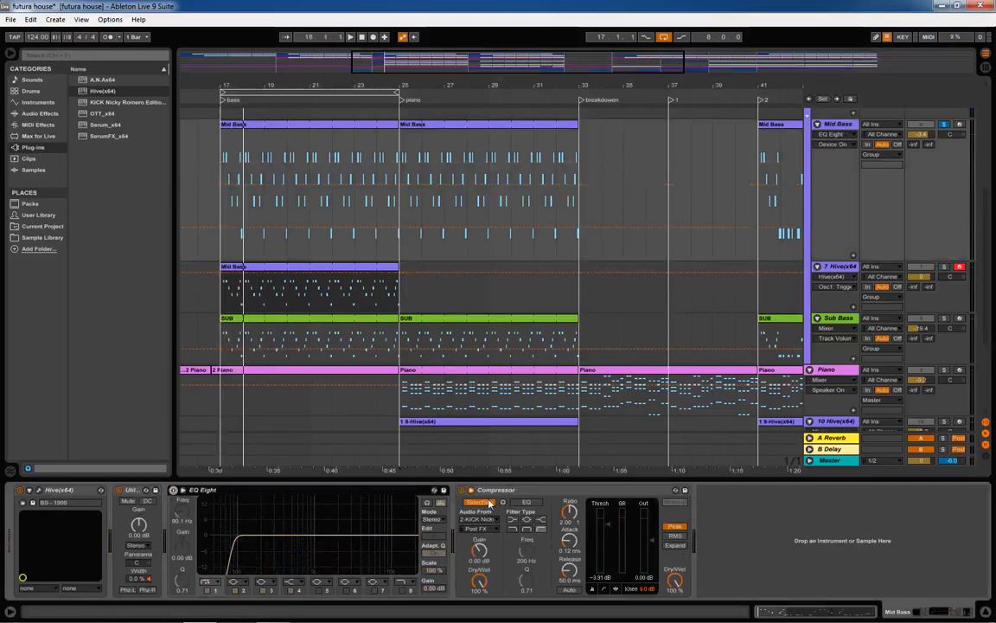
left_click(120, 490)
key("space")
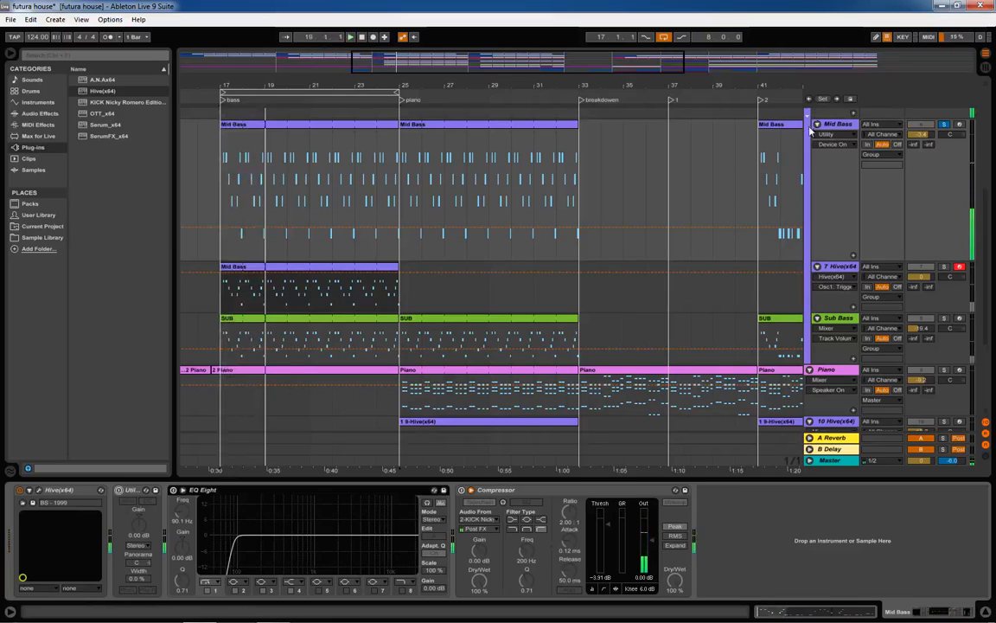
- Solo only the new Hive track and play its copied bass clip
left_click(846, 270)
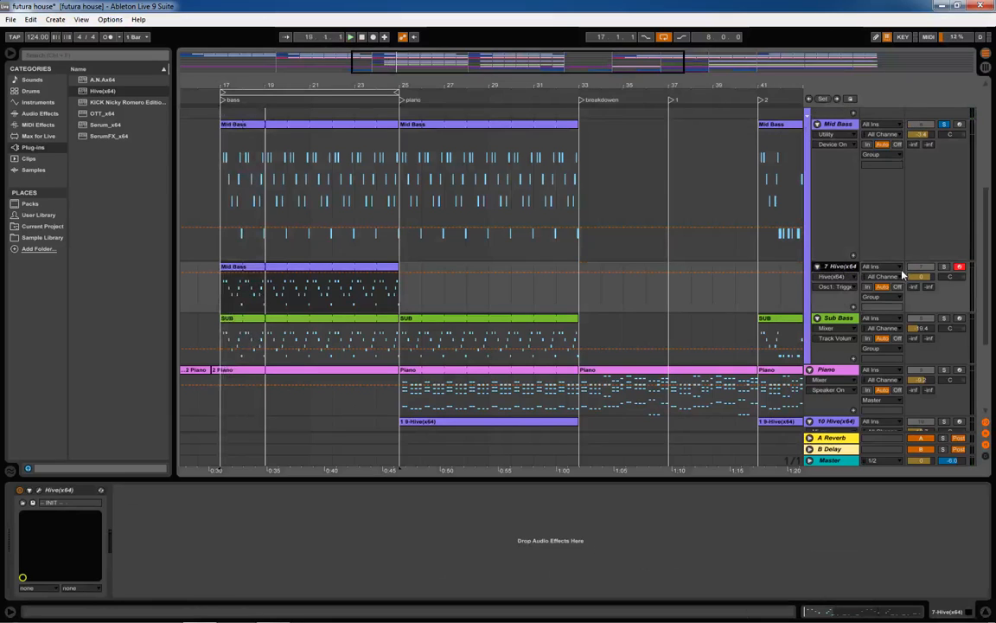
left_click(944, 266)
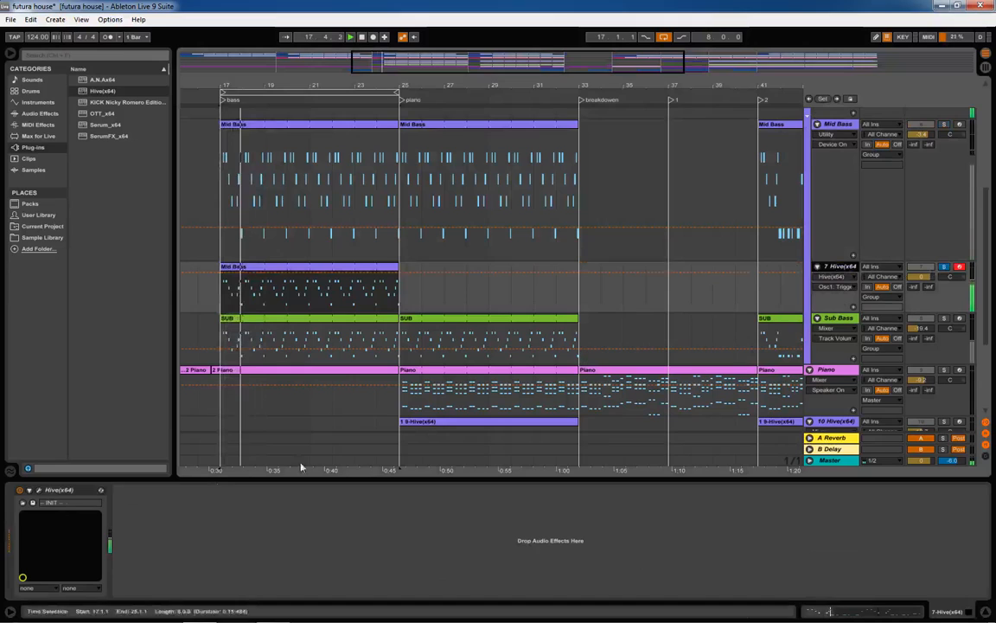
- Open the Hive editor of the new track and set Oscillator 1's volume to 48
left_click(39, 490)
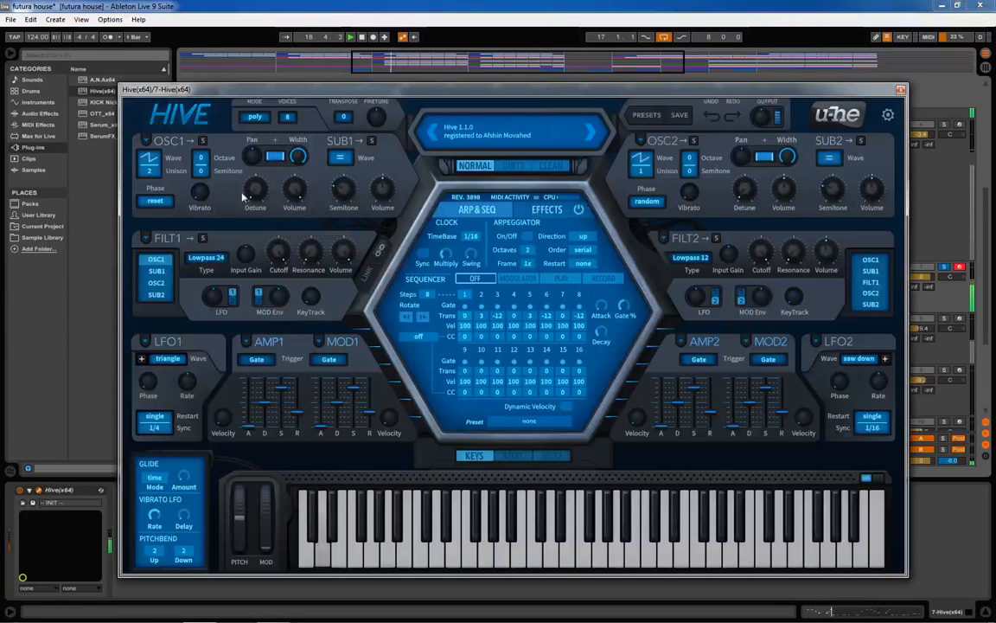
mouse_move(298, 189)
left_mouse_down()
mouse_move(301, 230)
mouse_move(298, 198)
left_mouse_up()
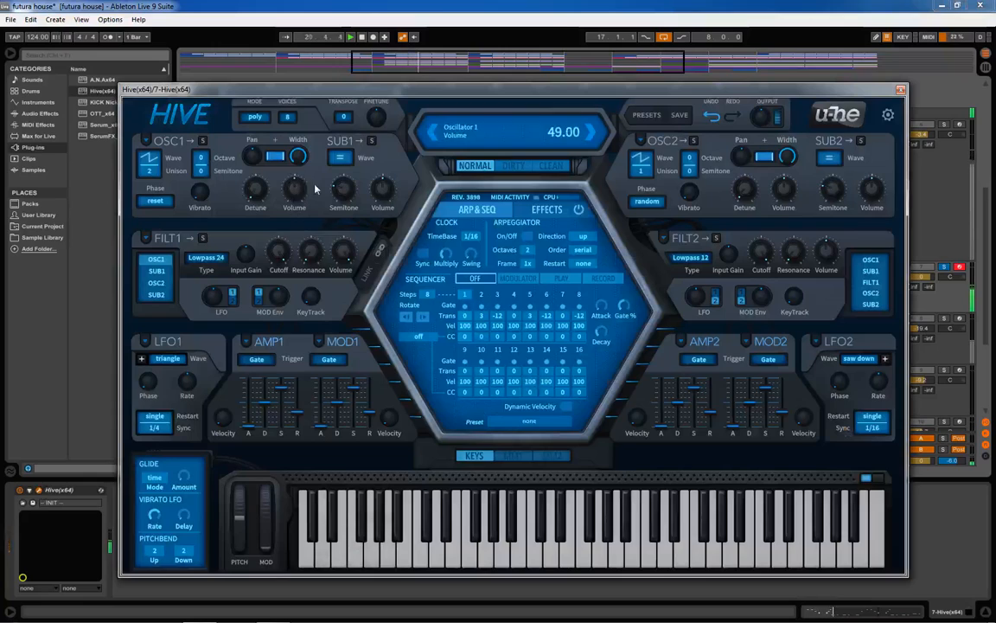
left_click(339, 157)
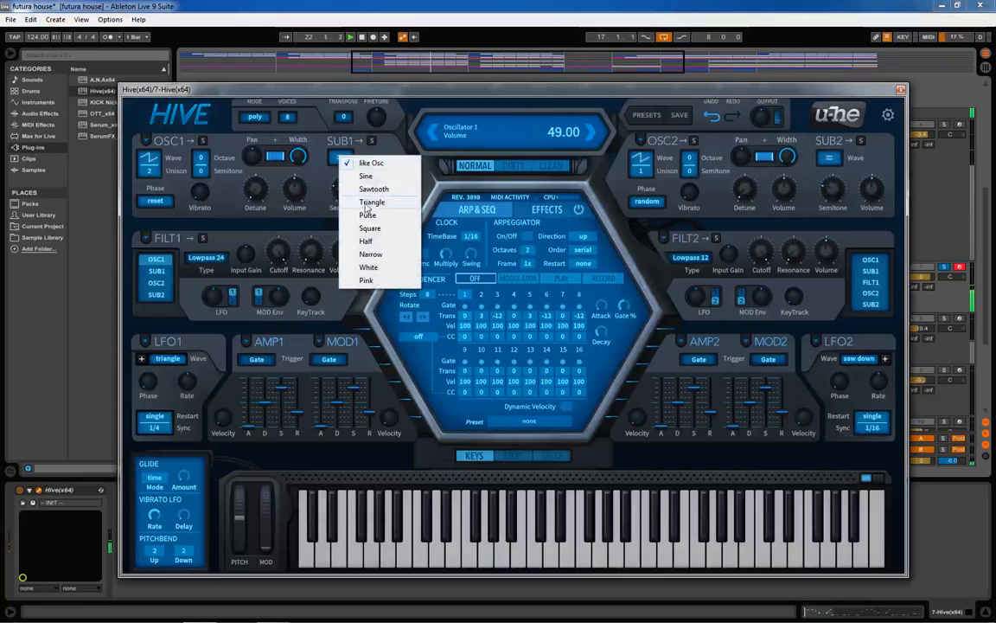
left_click(309, 185)
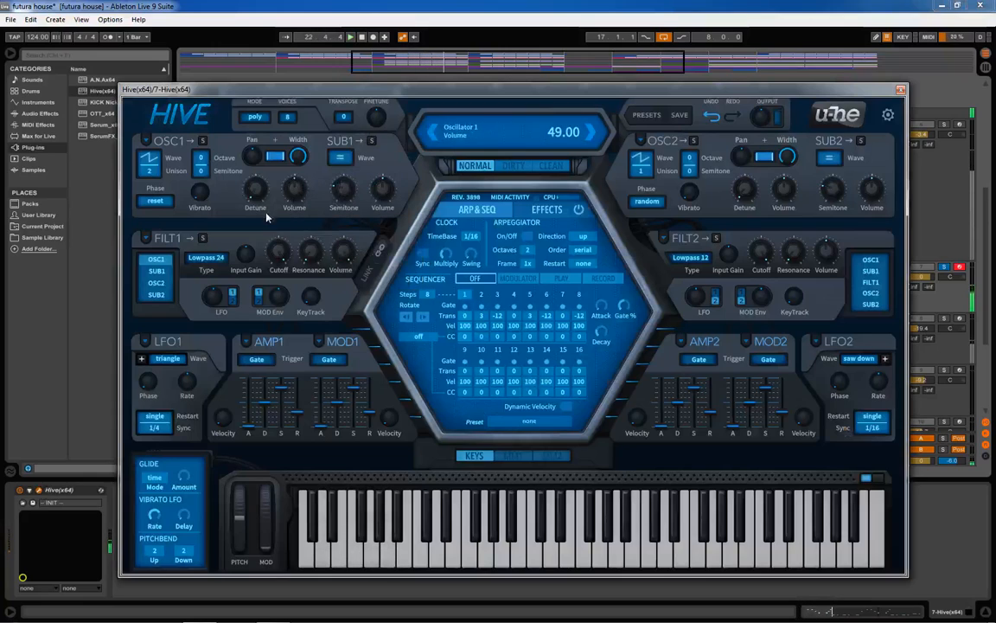
key("space")
left_click_drag(291, 192, 293, 194)
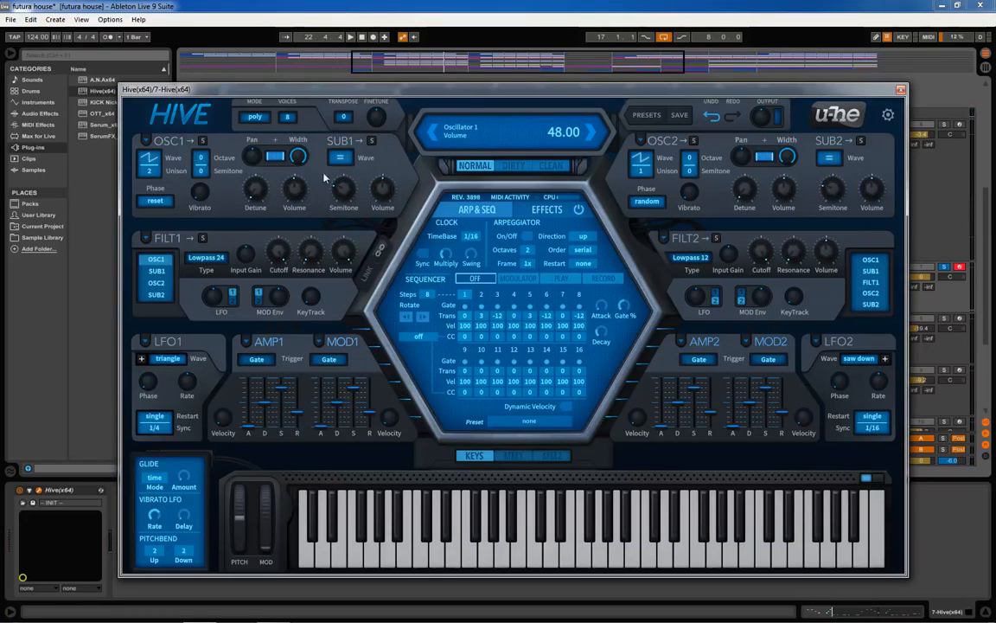
- Route Sub 1 into Filter 1 and choose the Square wave for it
left_click(165, 272)
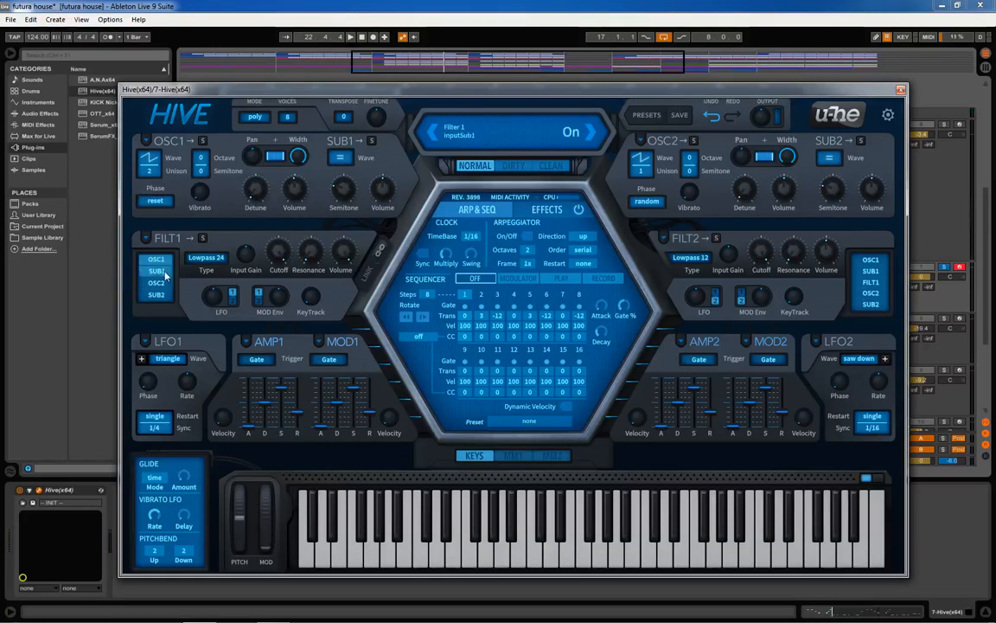
left_click(342, 158)
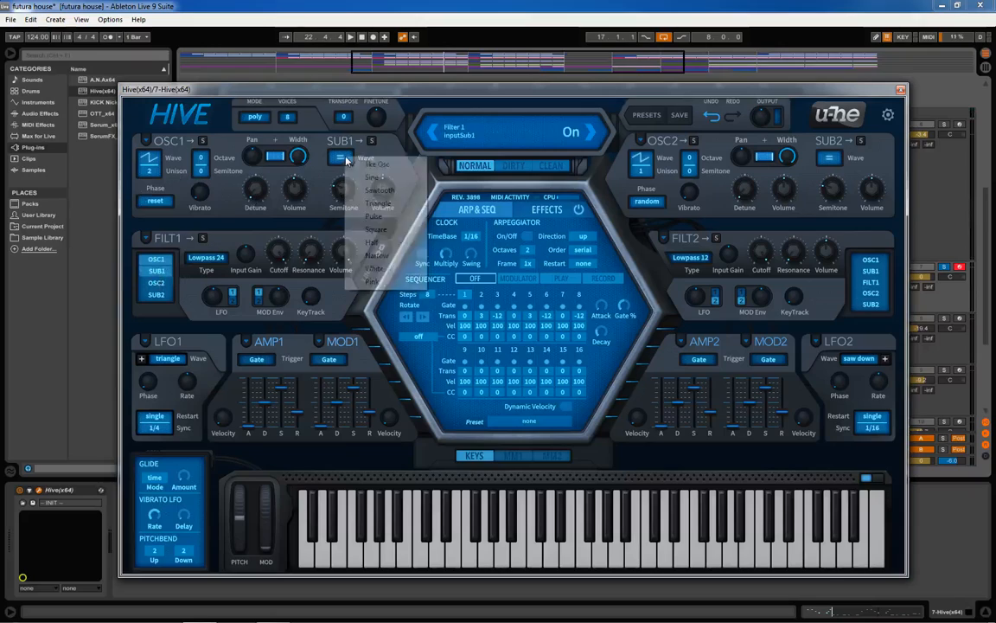
left_click(377, 229)
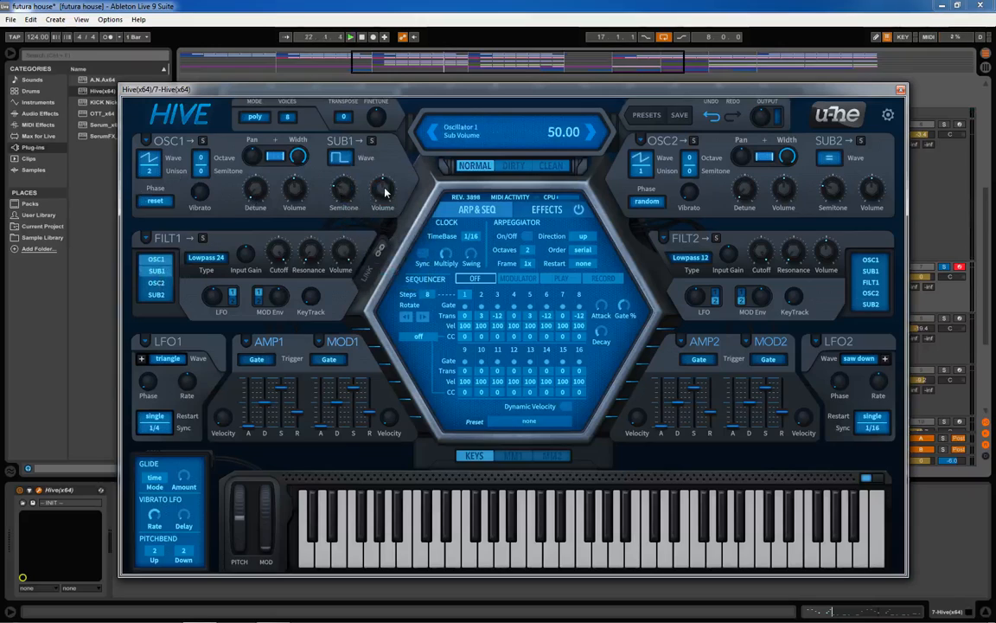
- Tune Sub 1 to 7 semitones and set its volume to 57 while auditioning the clip
left_click_drag(385, 191, 344, 199)
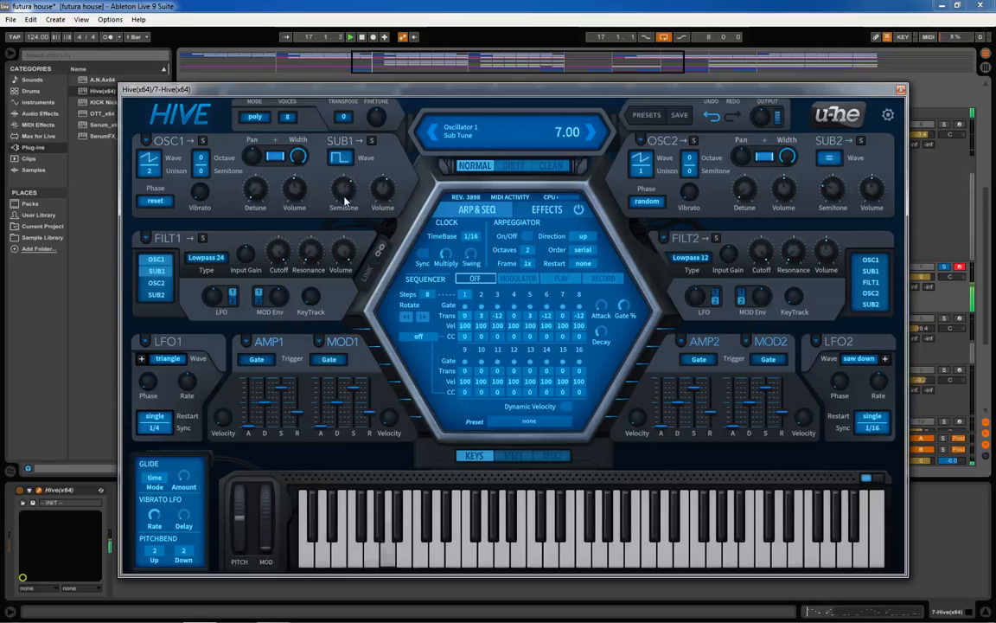
left_click_drag(381, 190, 386, 191)
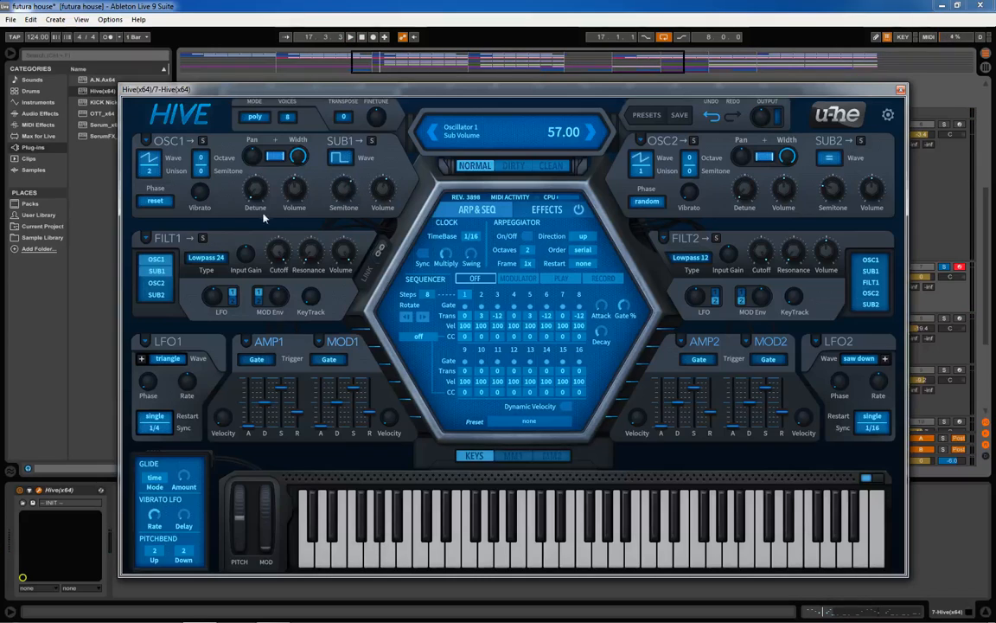
key("space")
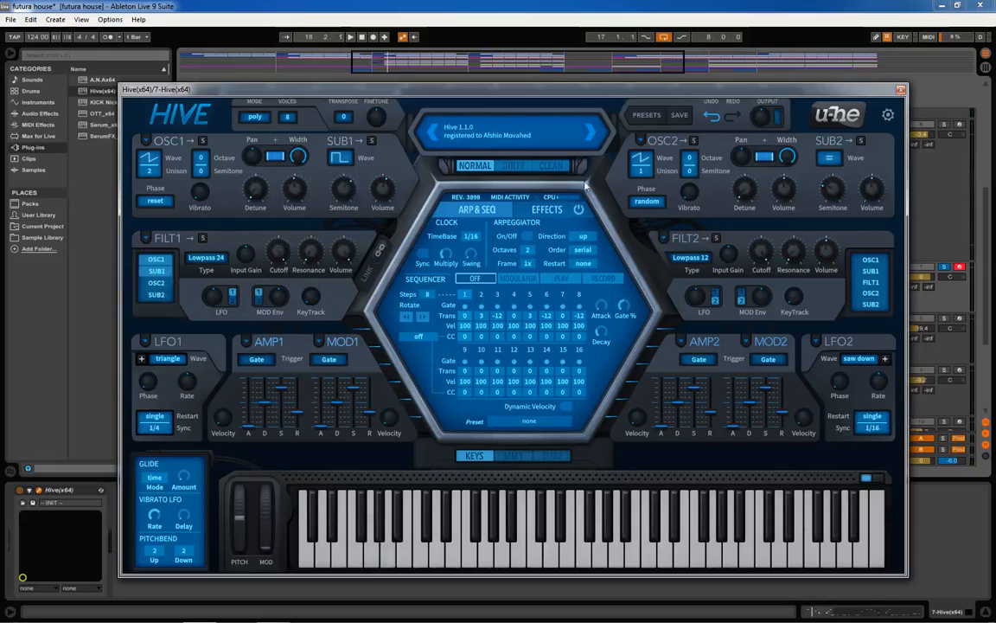
- Route Oscillator 2 into Filter 1, set its width to 0 and phase to reset, and lower its volume
left_click(155, 285)
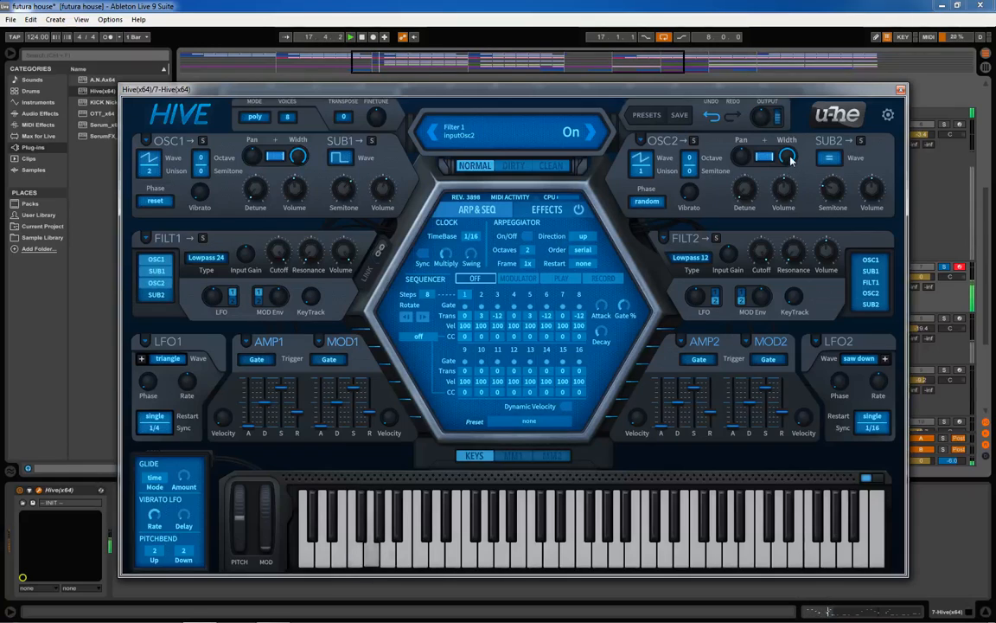
left_click_drag(790, 160, 817, 592)
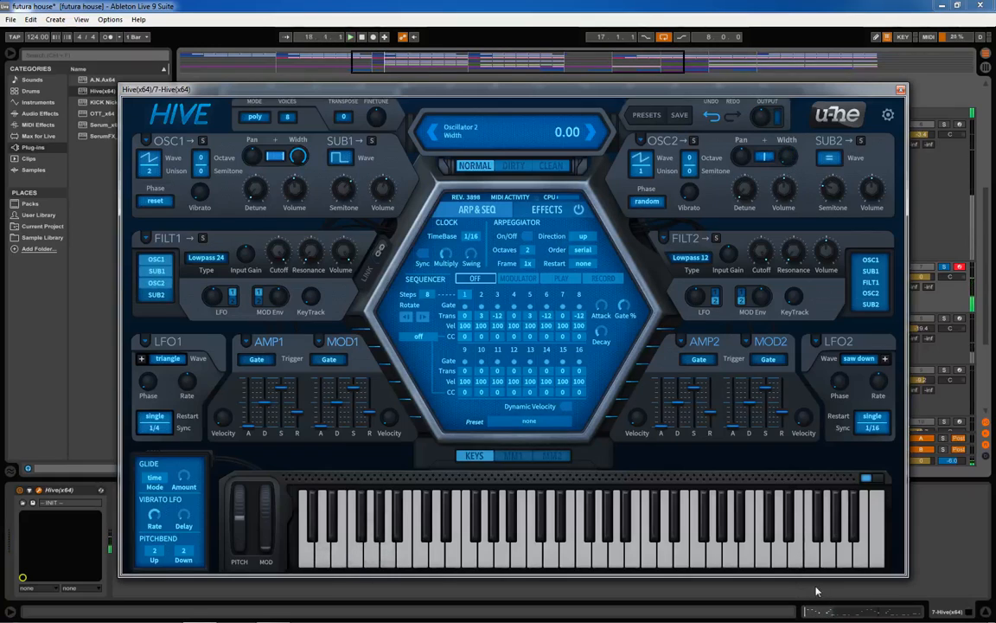
left_click(642, 200)
left_click(669, 208)
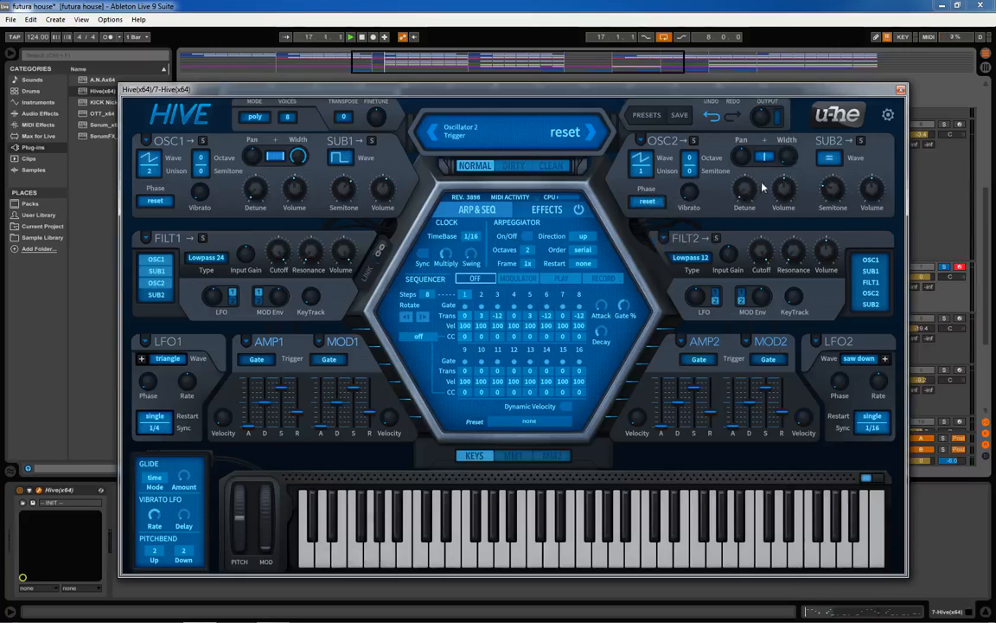
scroll(787, 190, "down", 5)
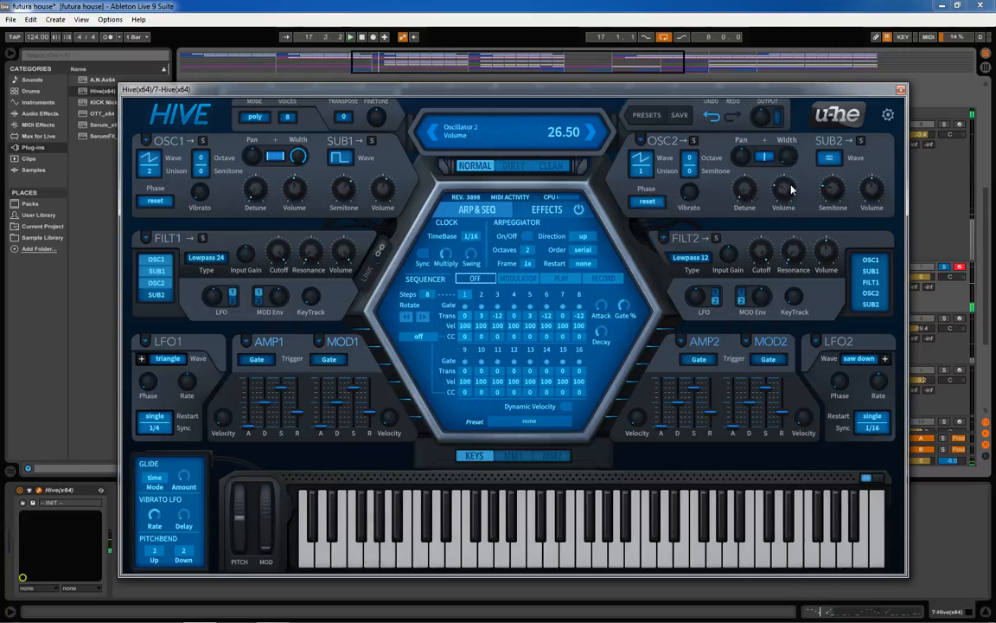
left_click_drag(787, 192, 787, 196)
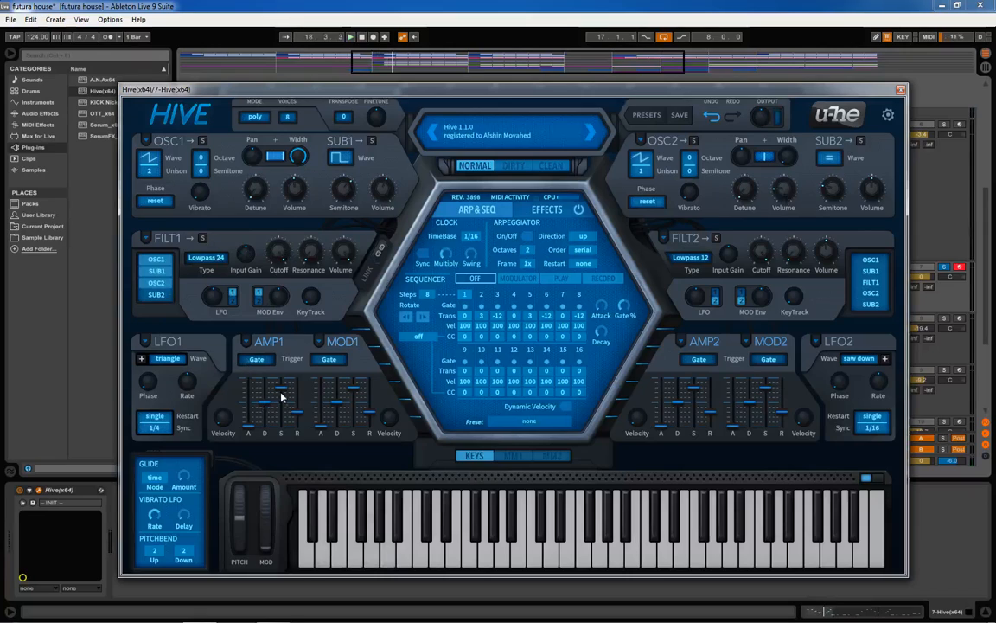
- Raise AMP1's sustain to maximum and lengthen its release slightly
mouse_move(278, 385)
mouse_move(297, 415)
left_mouse_down()
mouse_move(300, 401)
mouse_move(300, 411)
left_mouse_up()
key("space")
- Lower Filter 1's cutoff to 65.50 while listening to the bass clip
mouse_move(280, 259)
scroll(280, 255, "down", 6)
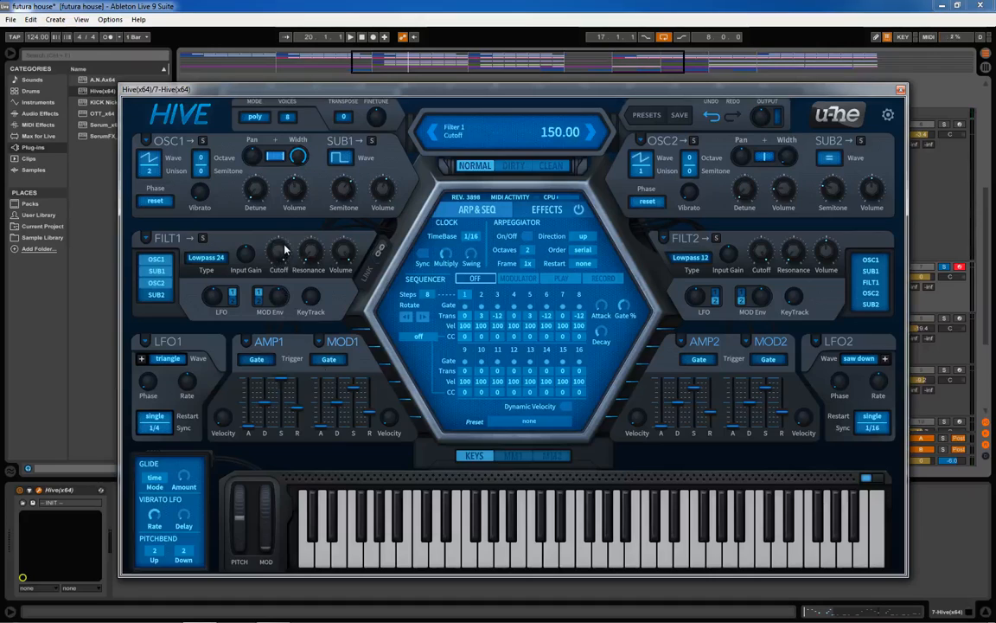
scroll(282, 265, "down", 3)
scroll(279, 254, "down", 2)
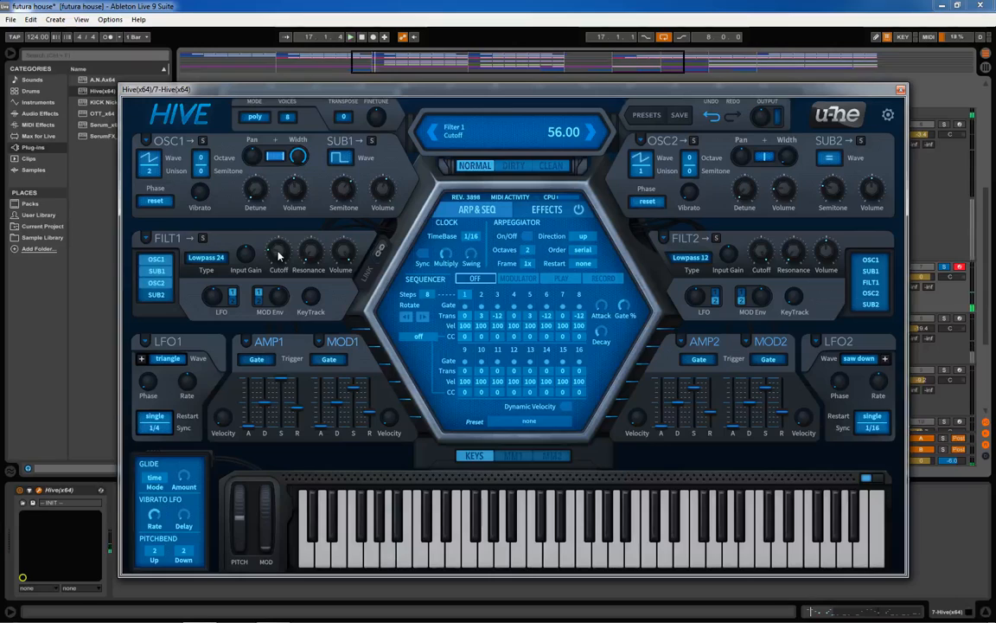
scroll(278, 256, "up", 3)
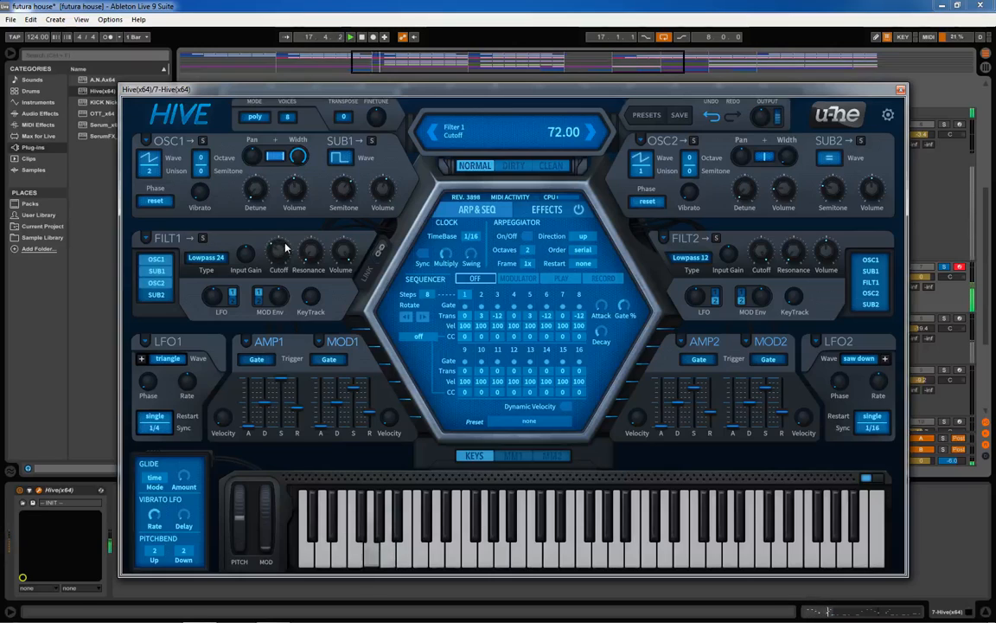
mouse_move(284, 247)
left_mouse_down()
mouse_move(318, 234)
mouse_move(283, 252)
left_mouse_up()
scroll(319, 240, "up", 5)
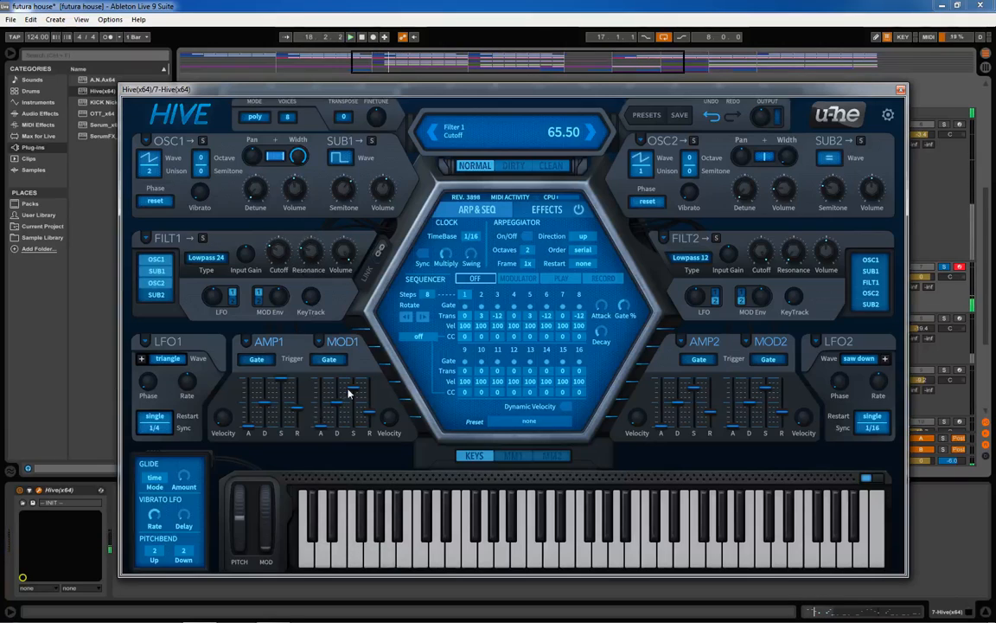
- Pull MOD1's sustain to minimum, set Filter 1's envelope depth to 78, and shorten MOD1's decay slightly
left_click_drag(354, 410, 354, 435)
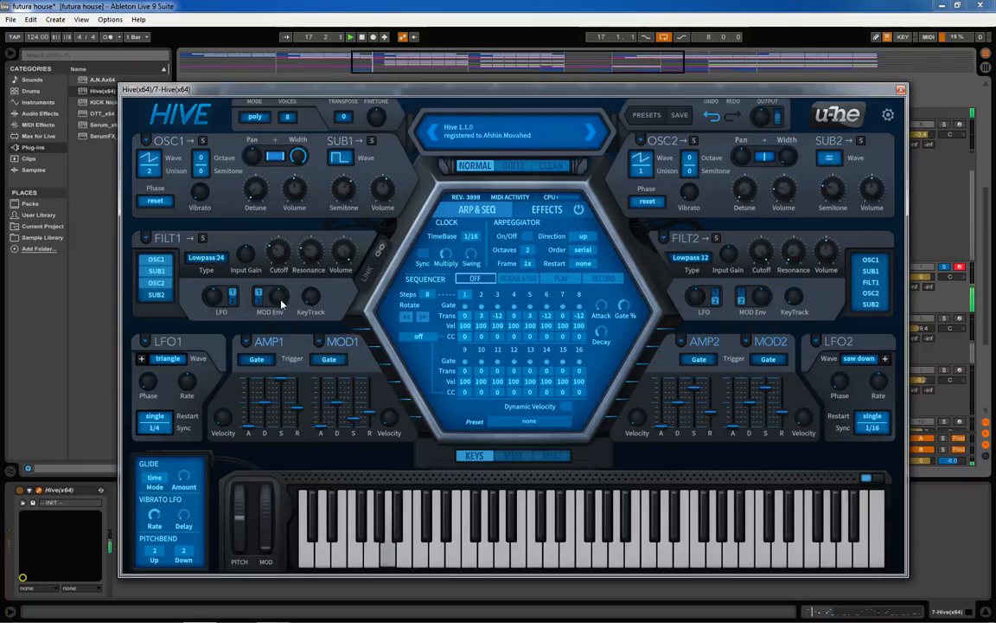
left_click_drag(279, 302, 309, 340)
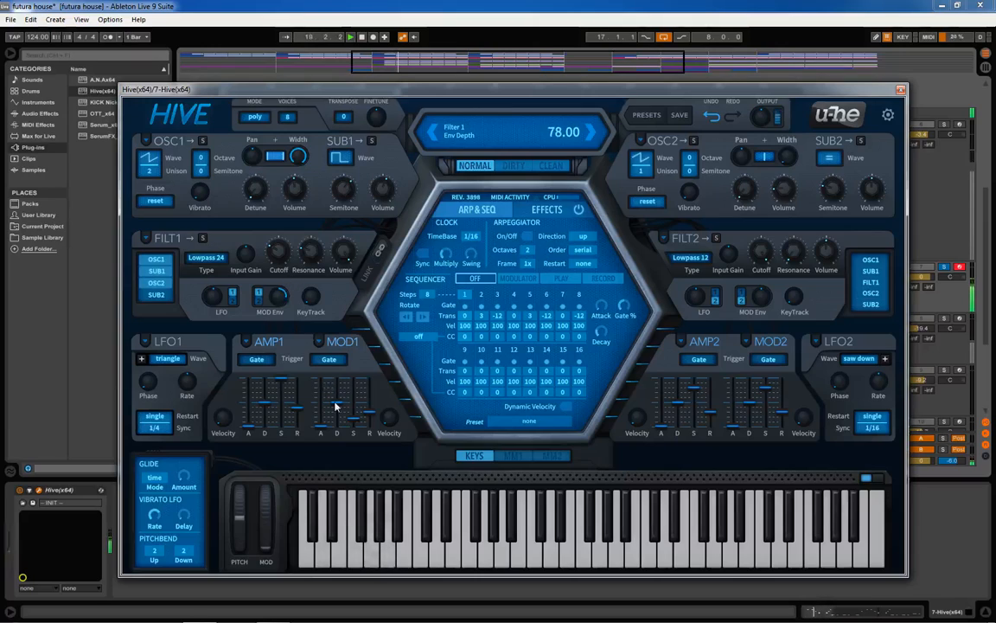
left_click_drag(335, 408, 372, 432)
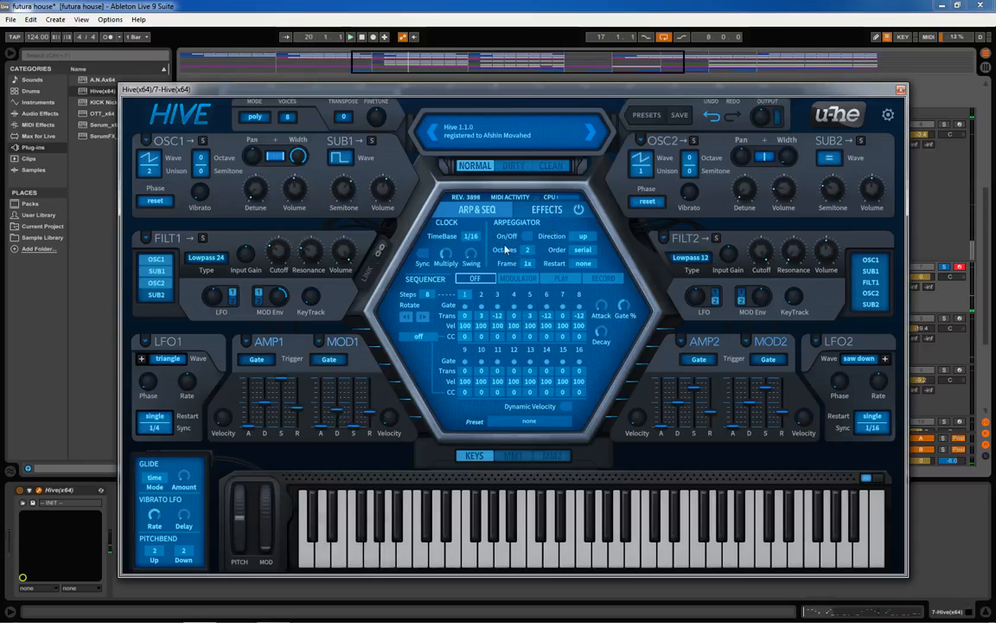
- Enable the Soft Clip distortion effect and set its amount to 13.20
left_click(544, 211)
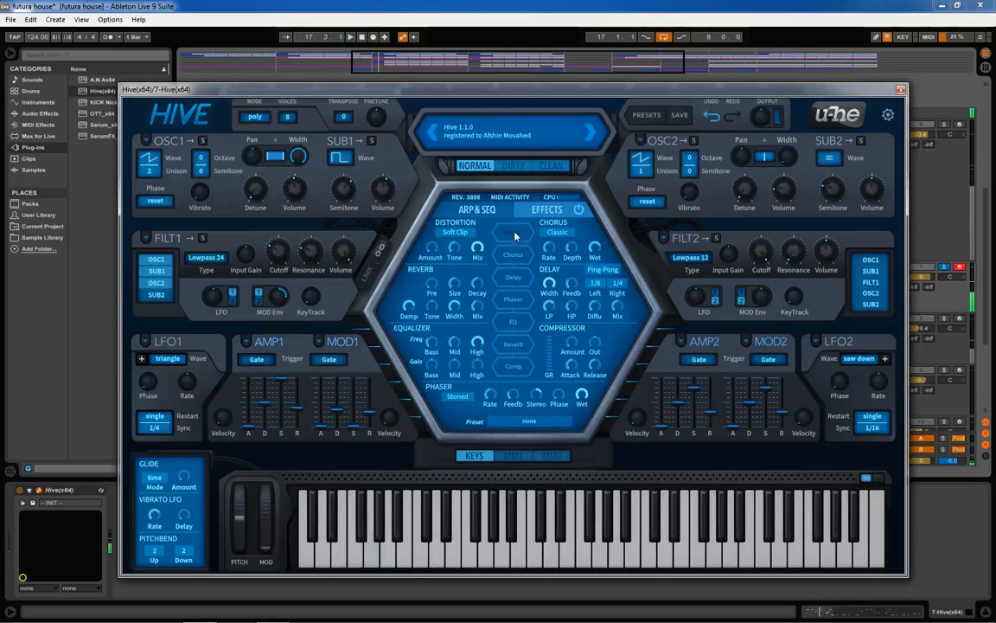
left_click_drag(433, 250, 436, 273)
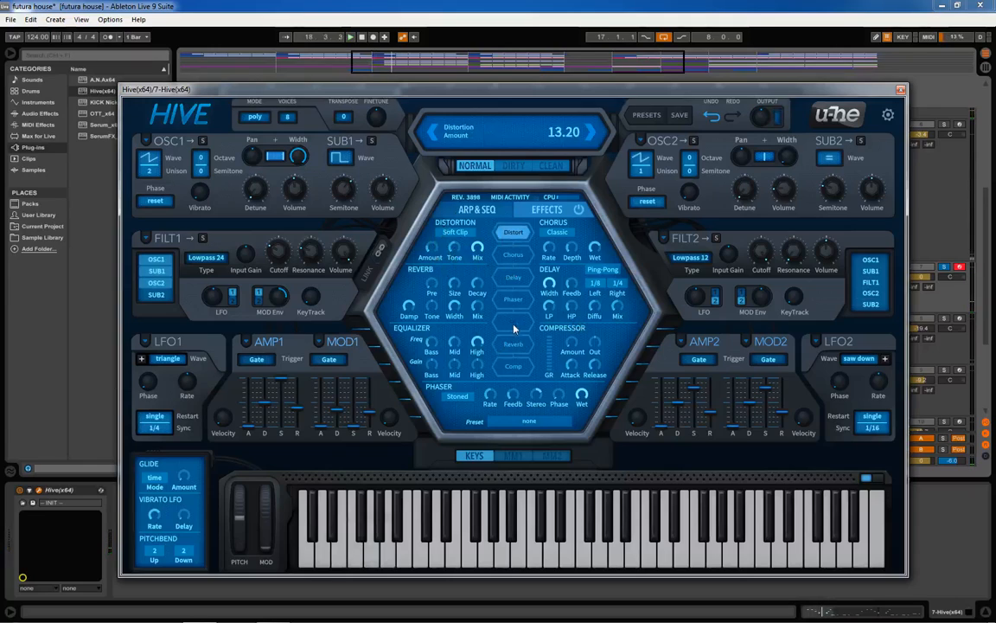
- Enable the equalizer, adjust its bass frequency and gain, set the mid gain to 1.60 dB, and adjust the high band
left_click_drag(433, 369, 437, 357)
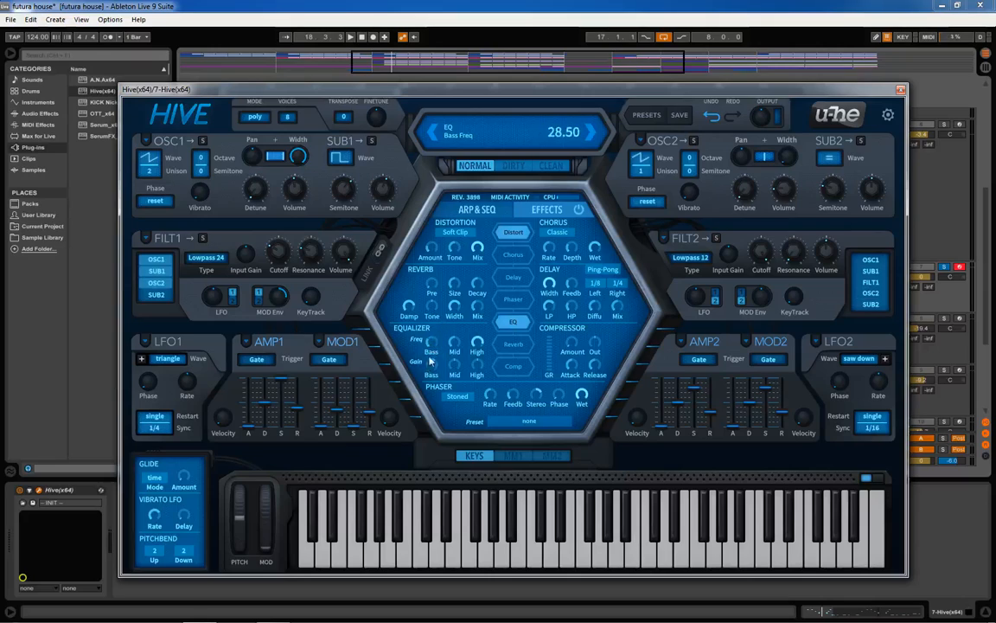
key("space")
mouse_move(433, 345)
left_mouse_down()
mouse_move(461, 275)
mouse_move(445, 339)
mouse_move(446, 329)
left_mouse_up()
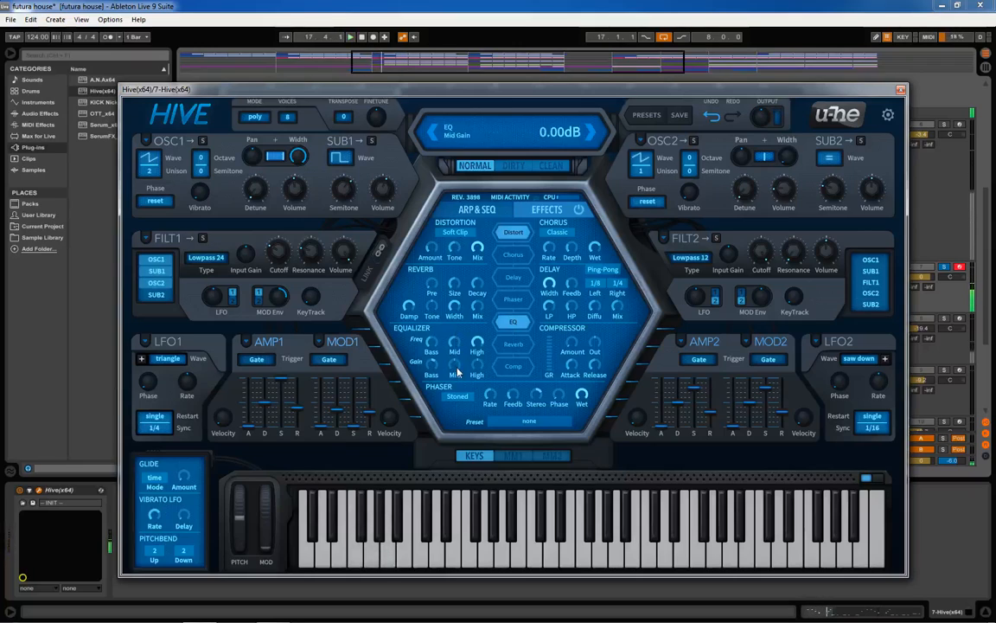
mouse_move(456, 368)
left_mouse_down()
mouse_move(453, 352)
mouse_move(450, 374)
mouse_move(459, 370)
left_mouse_up()
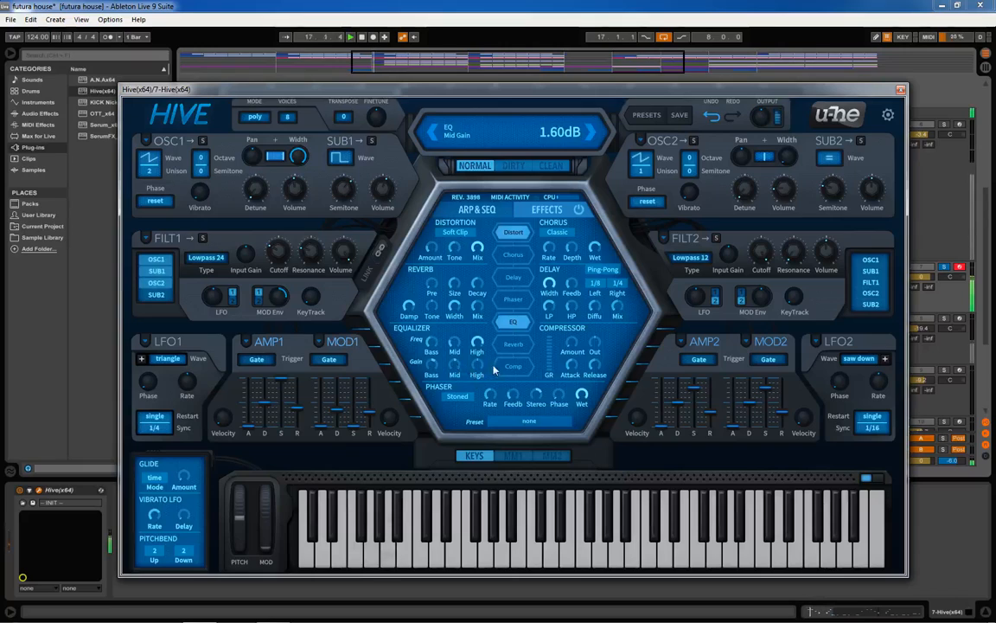
mouse_move(479, 372)
left_mouse_down()
mouse_move(477, 387)
mouse_move(475, 362)
mouse_move(481, 372)
left_mouse_up()
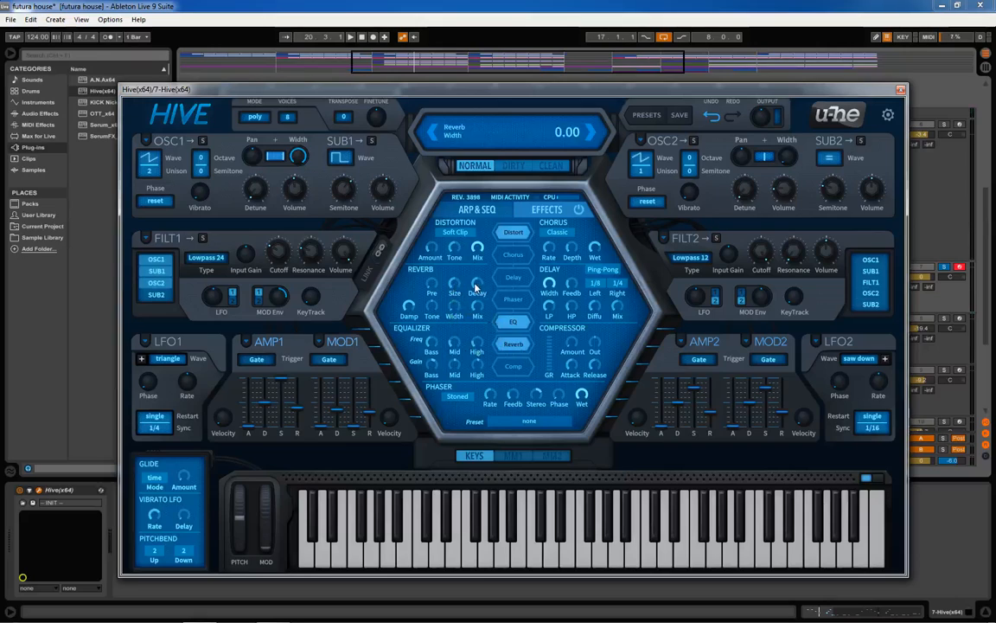
- Enable the reverb with width and decay at 0, and adjust its mix by ear
left_click_drag(477, 289, 471, 292)
key("space")
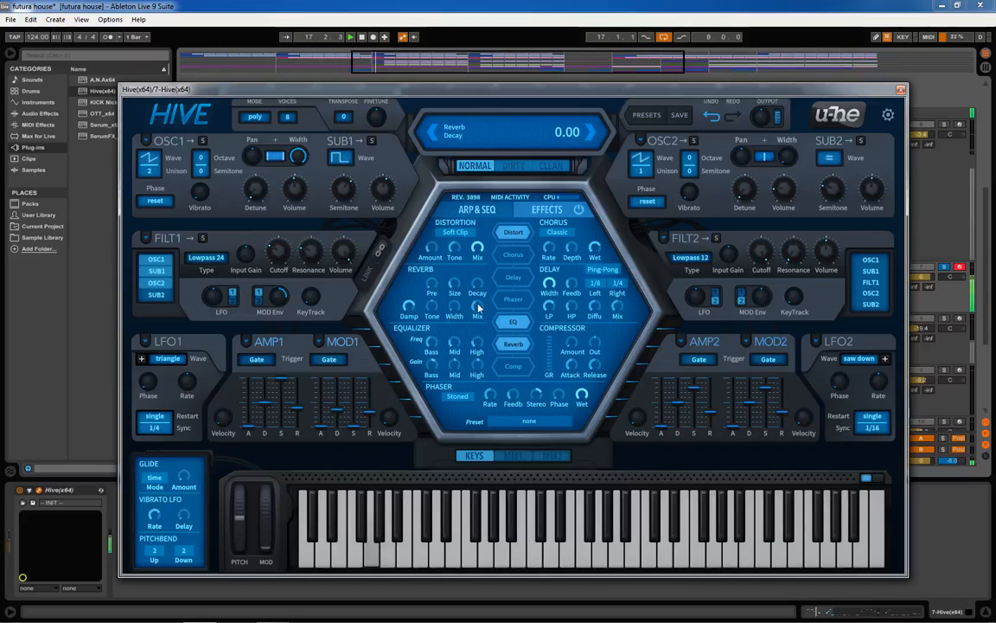
left_click_drag(476, 316, 482, 310)
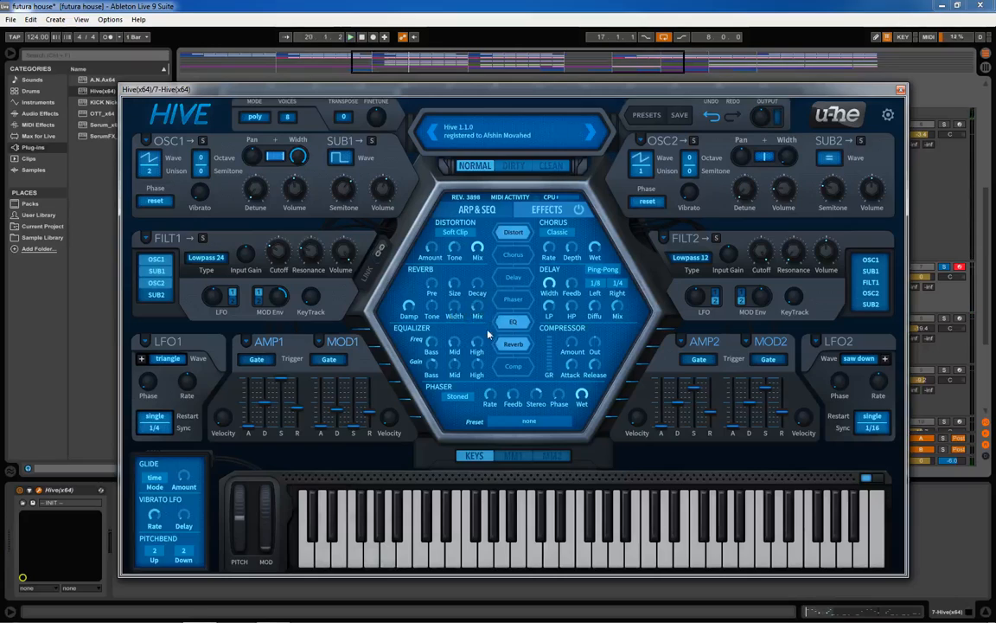
- Enable the compressor with an amount of about 31% and adjust Hive's output level
left_click(514, 368)
left_click_drag(759, 116, 763, 133)
scroll(572, 347, "up", 6)
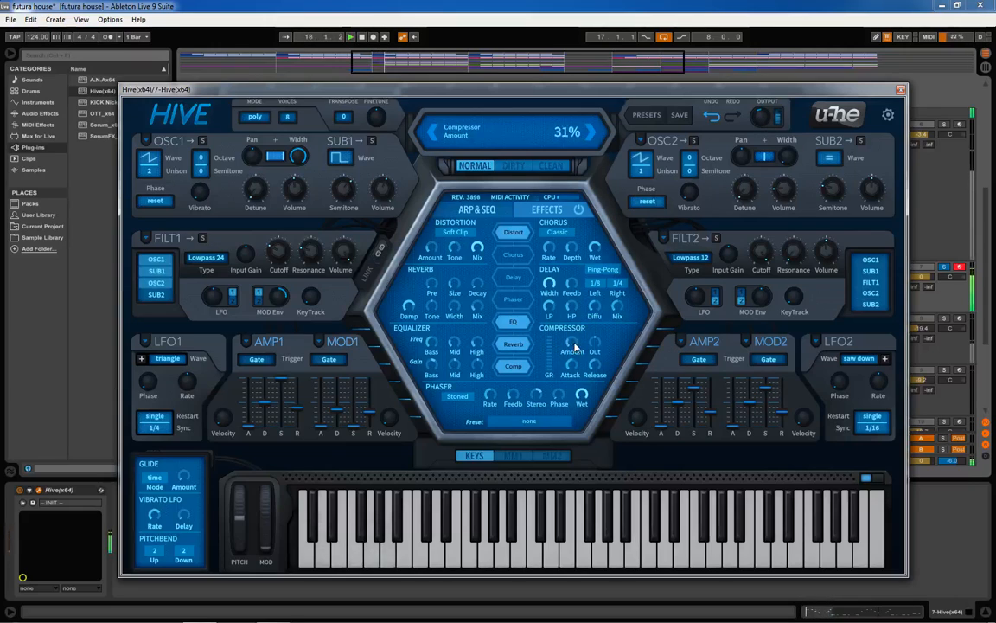
scroll(575, 347, "up", 2)
scroll(577, 347, "down", 1)
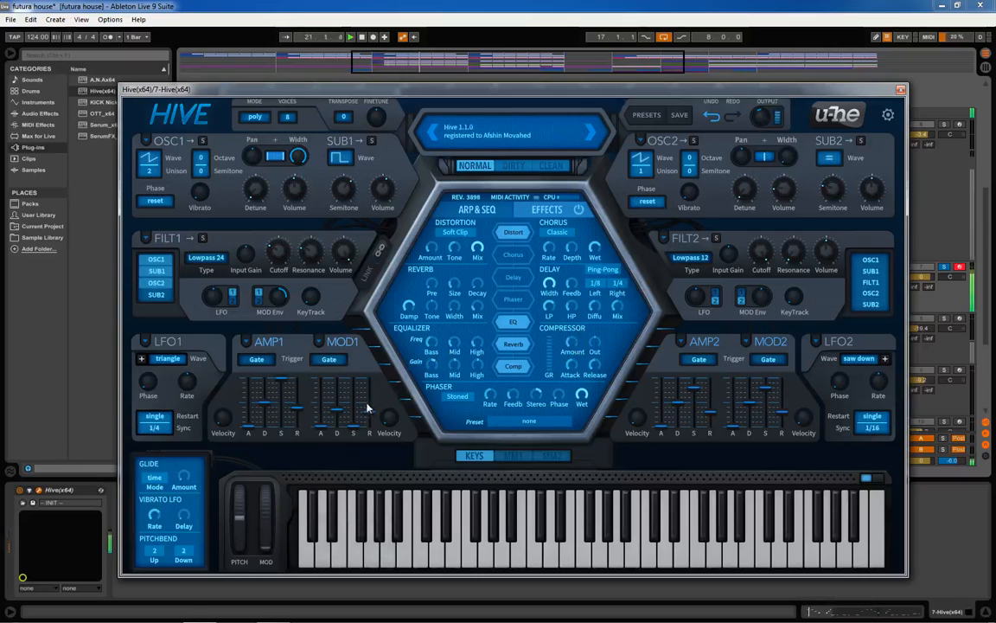
- Raise MOD1's velocity sensitivity and stop playback
scroll(476, 313, "down", 2)
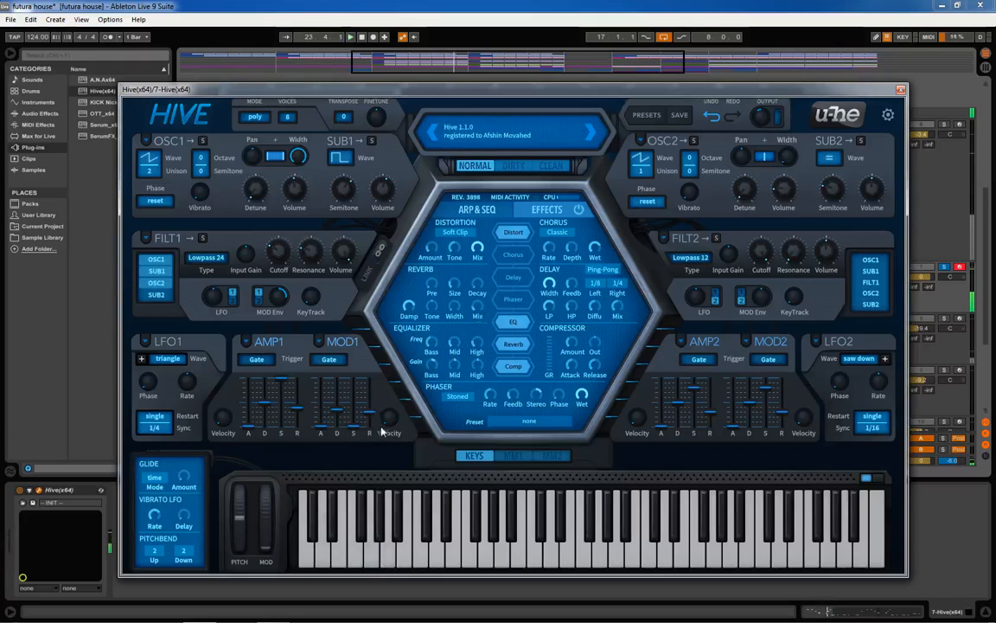
left_click_drag(389, 419, 401, 322)
left_click_drag(401, 431, 395, 435)
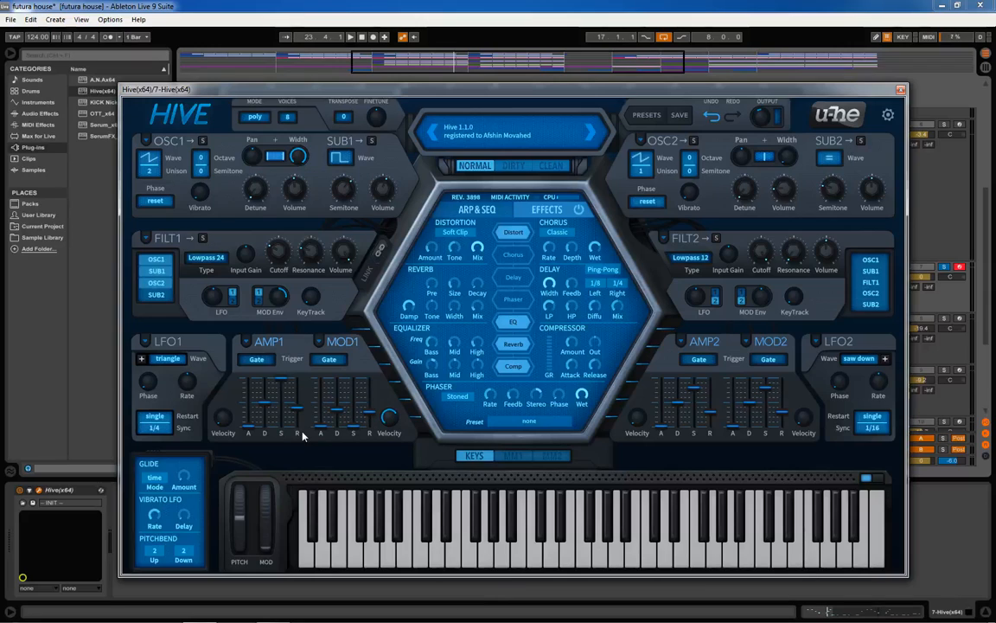
- Set the pitch bend range to 12 semitones both up and down
left_click(154, 553)
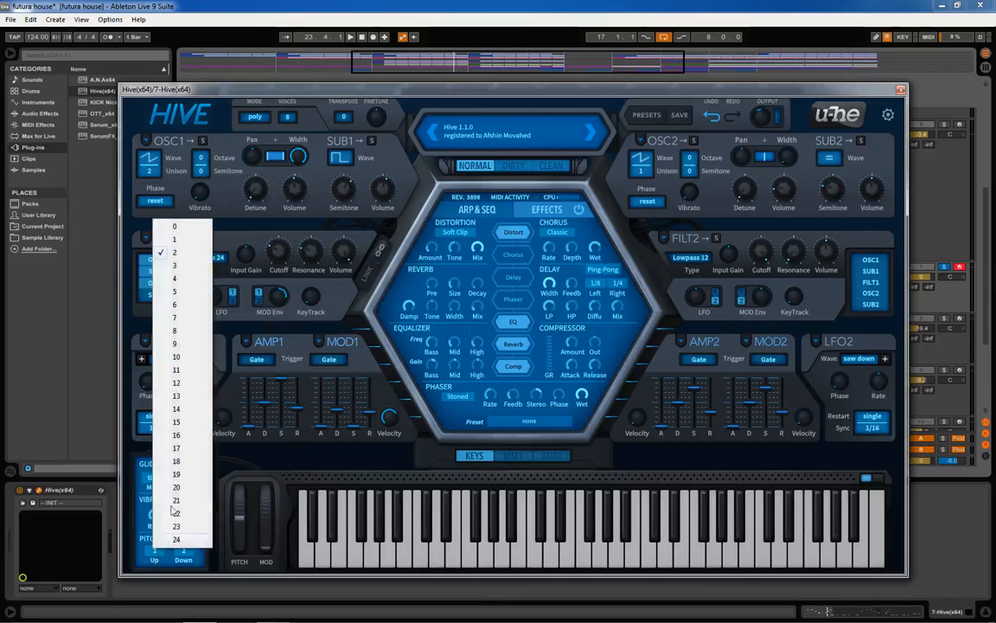
left_click(166, 357)
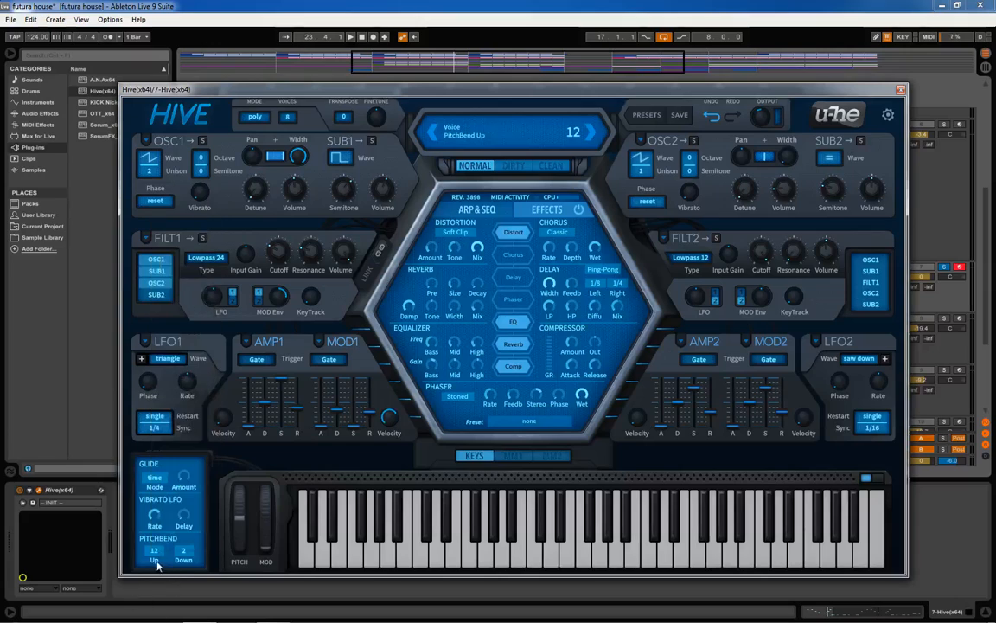
left_click(182, 553)
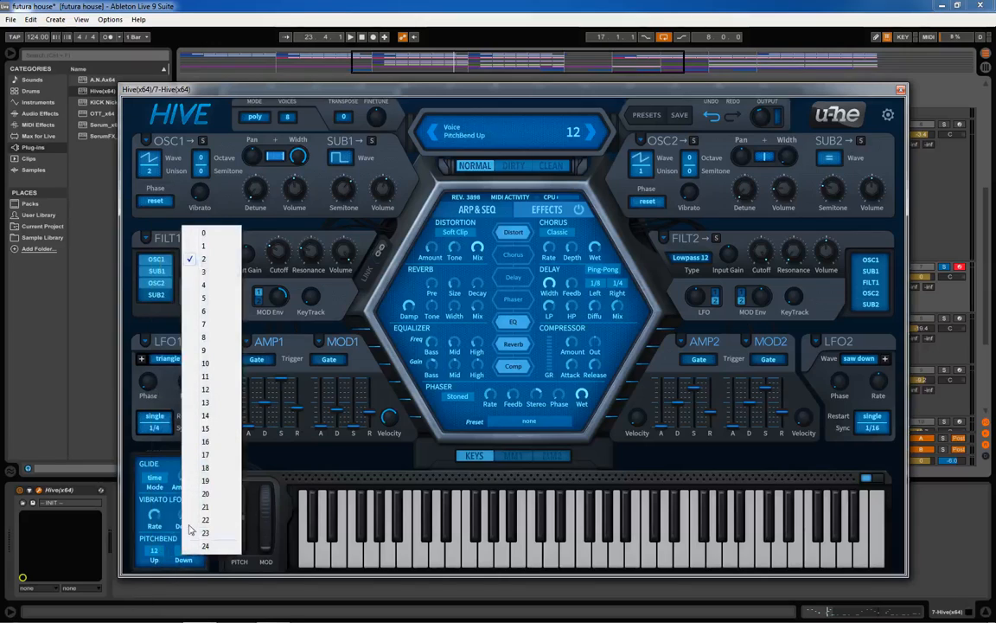
left_click(216, 391)
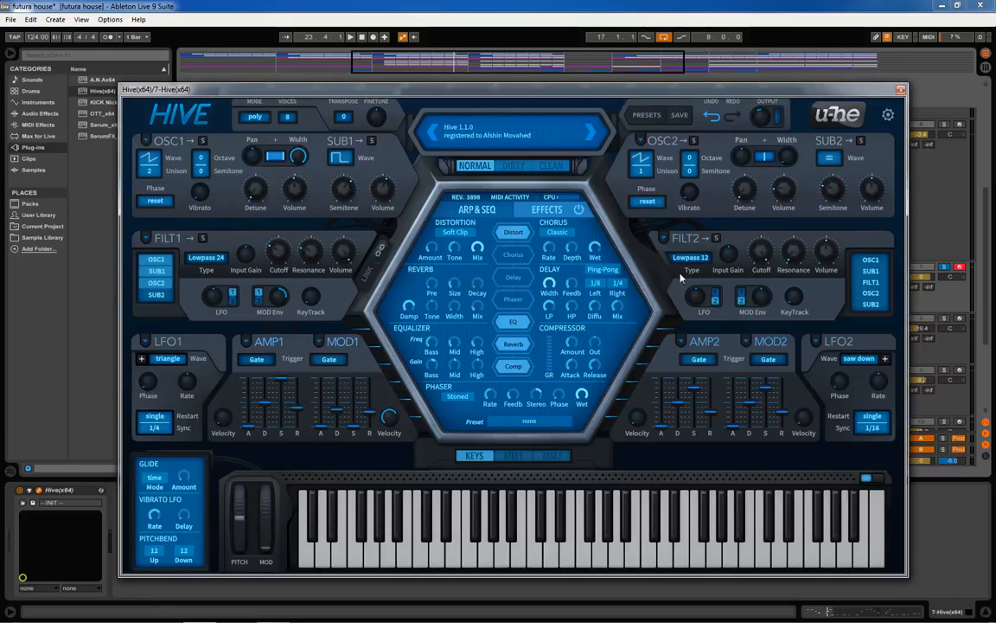
- Play the loop and fine-tune Filter 1's cutoff to 51.50 and its modulation envelope depth by ear
key("space")
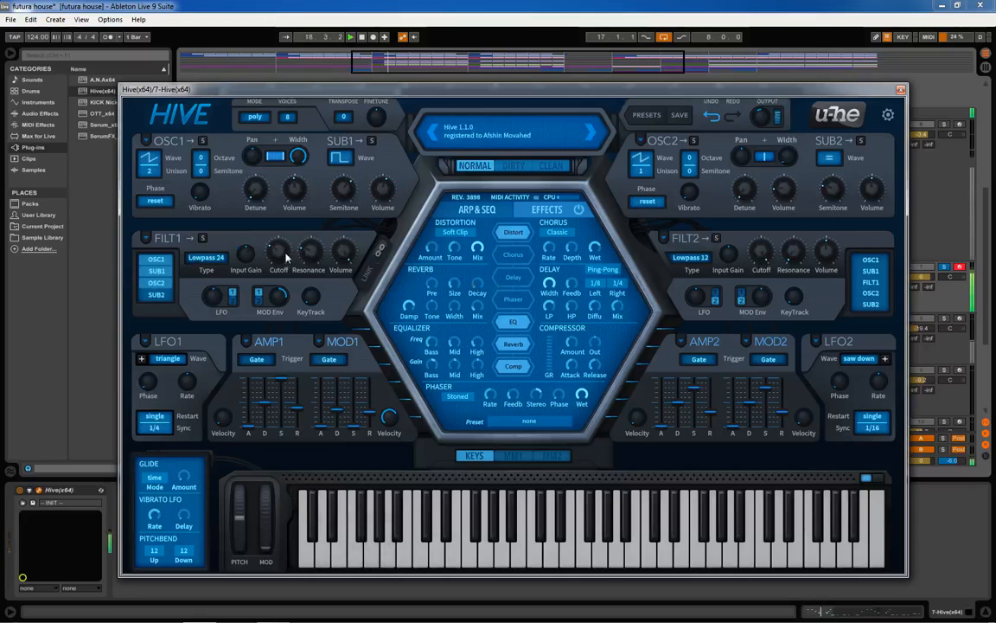
left_click_drag(279, 254, 282, 261)
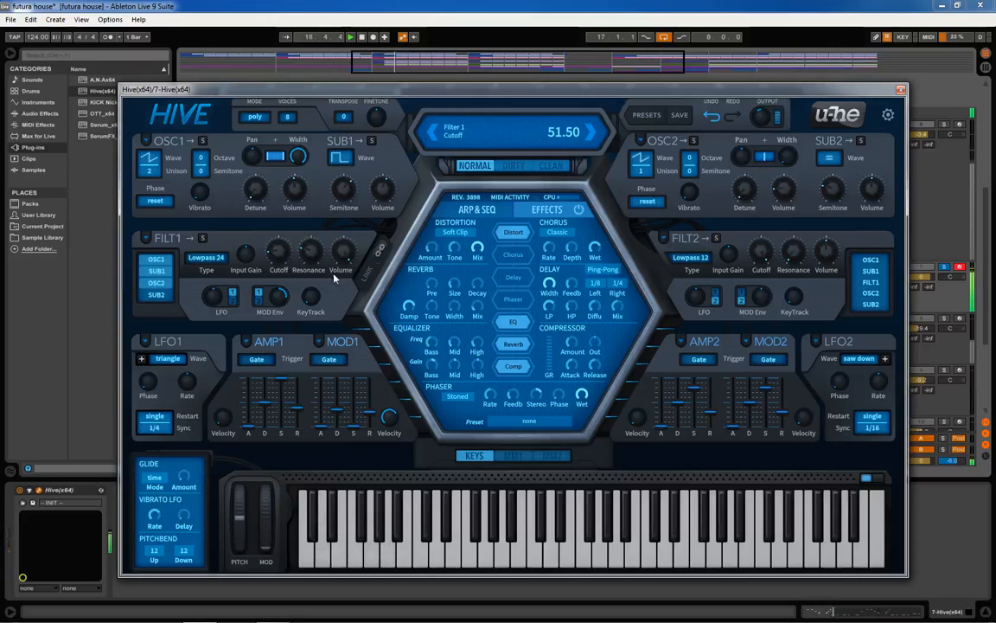
left_click_drag(312, 294, 286, 300)
left_click(282, 297)
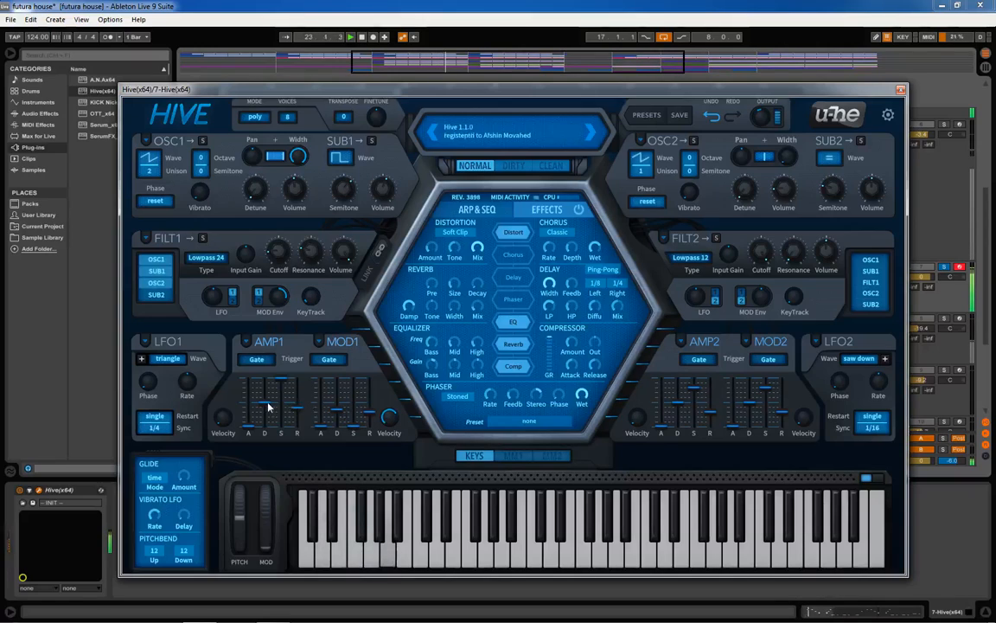
- Set AMP1's decay to 52 and fine-tune MOD1's decay by ear
left_click_drag(267, 408, 271, 405)
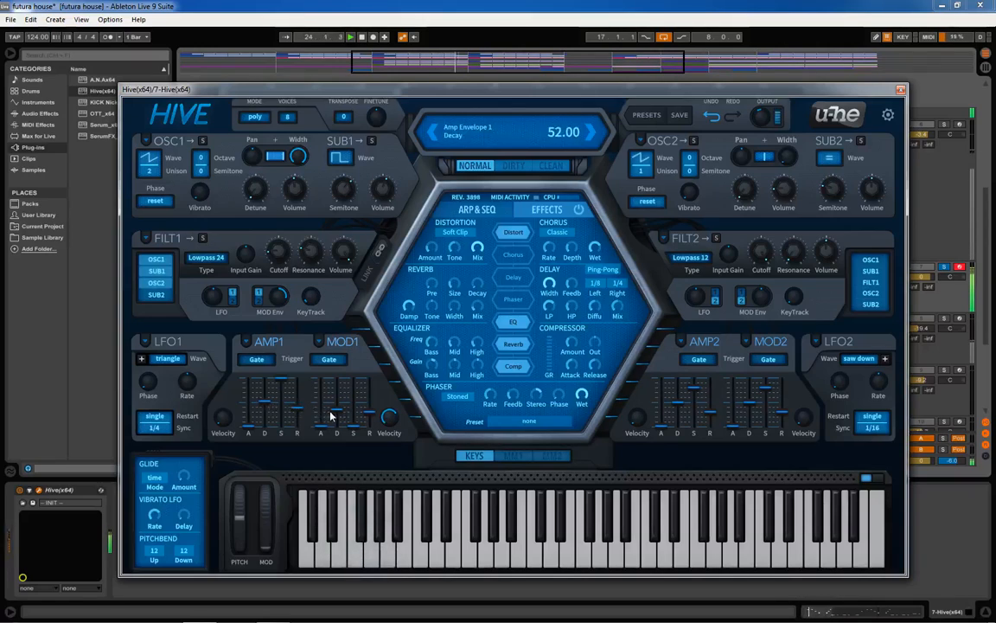
left_click_drag(336, 421, 335, 417)
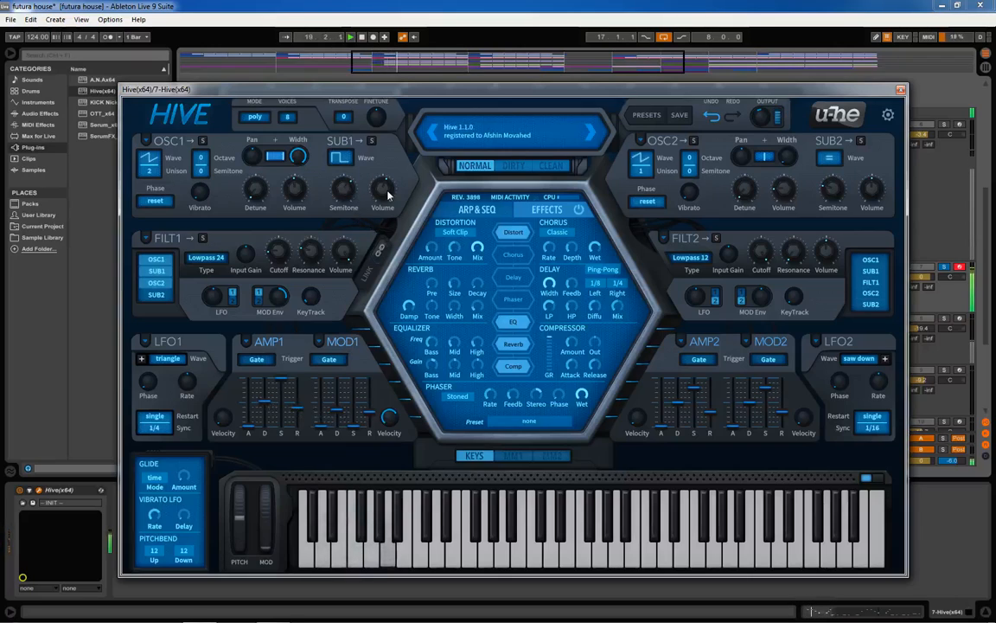
- Compare the Normal, Dirty and Clean synth engines during playback and choose Dirty
left_click(510, 166)
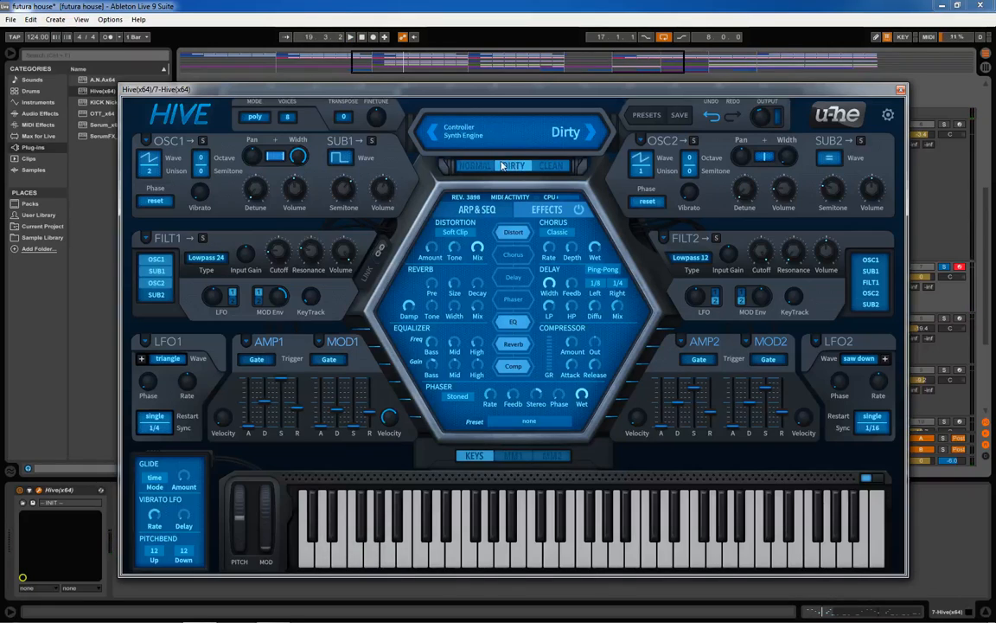
left_click(554, 166)
left_click(518, 167)
left_click(536, 166)
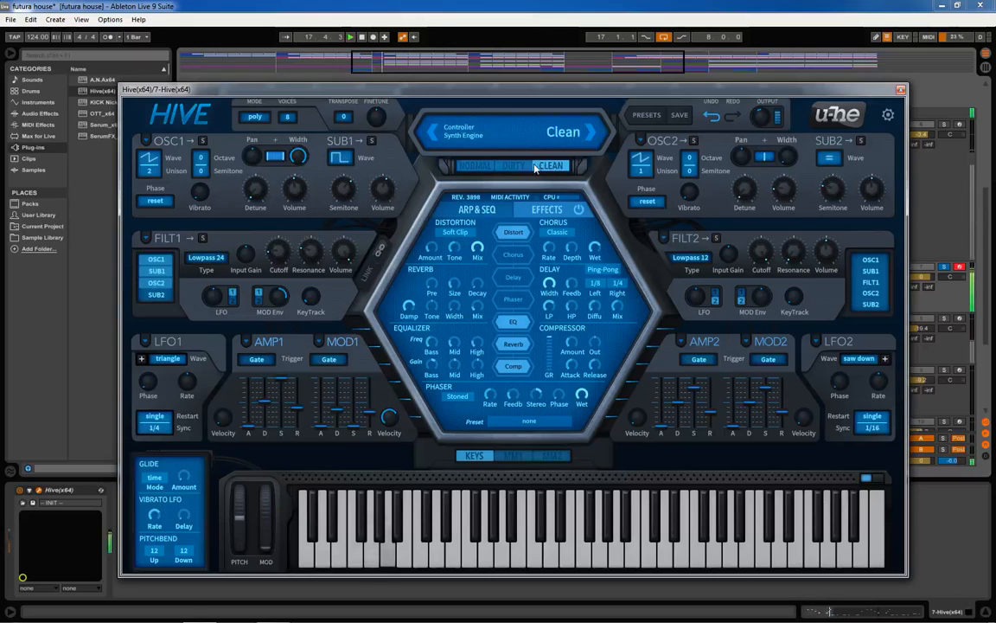
left_click(512, 166)
left_click(474, 166)
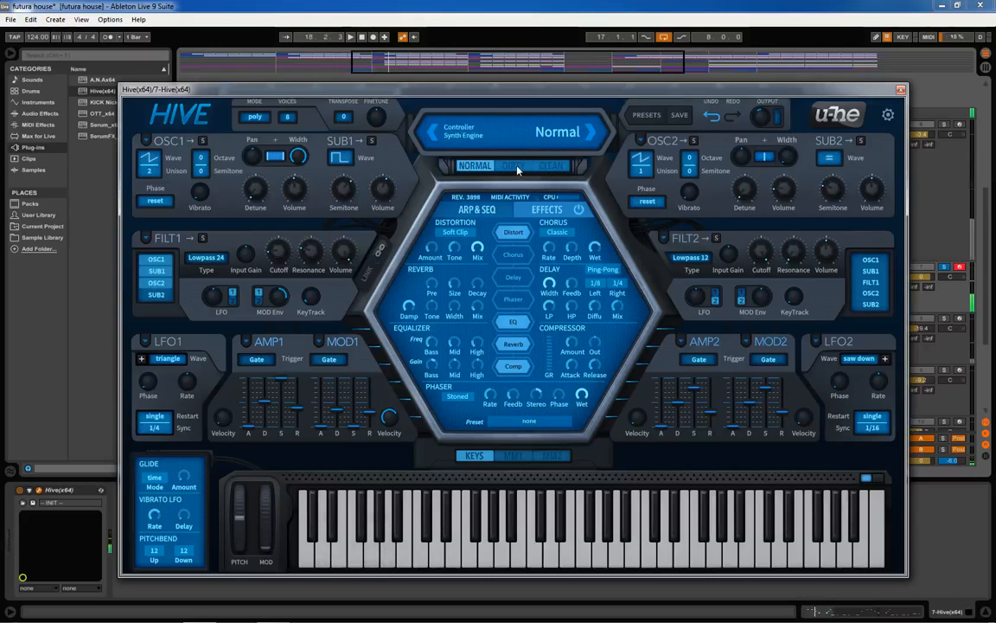
left_click(517, 169)
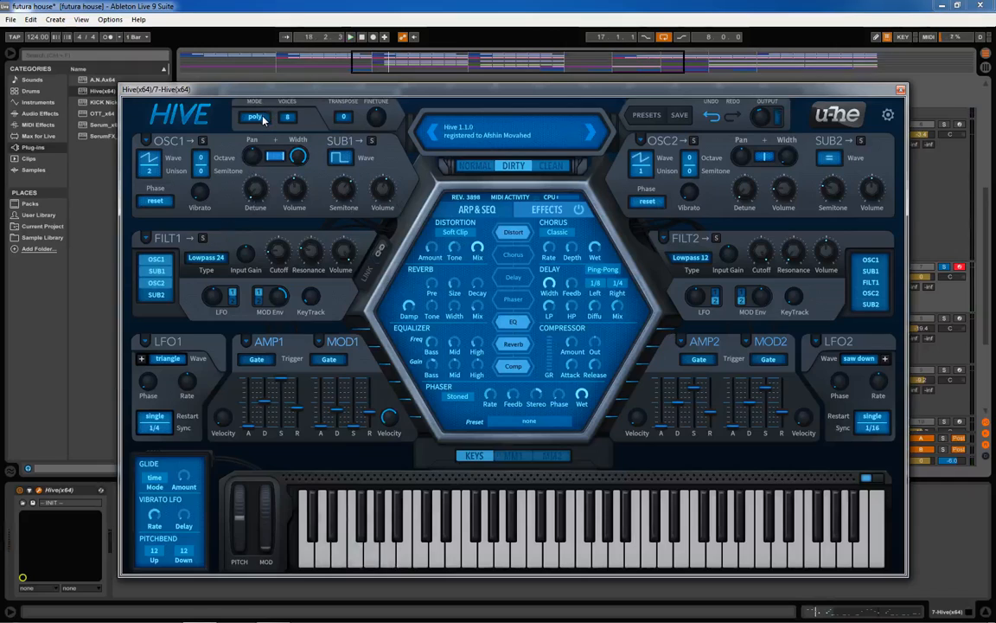
- Change the voice mode to mono and play the loop to hear it
left_click(256, 116)
left_click(291, 137)
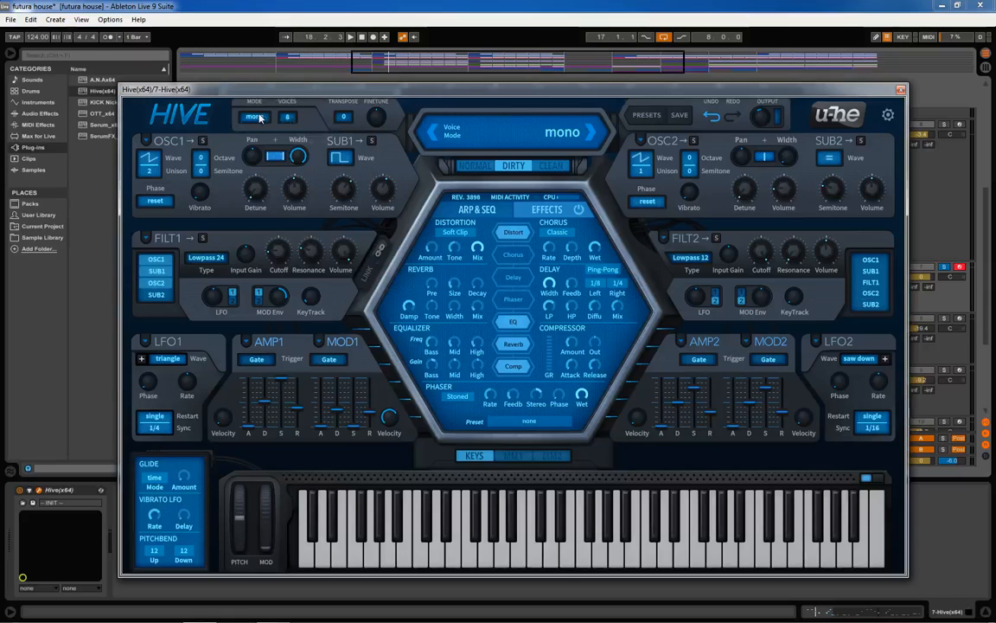
key("space")
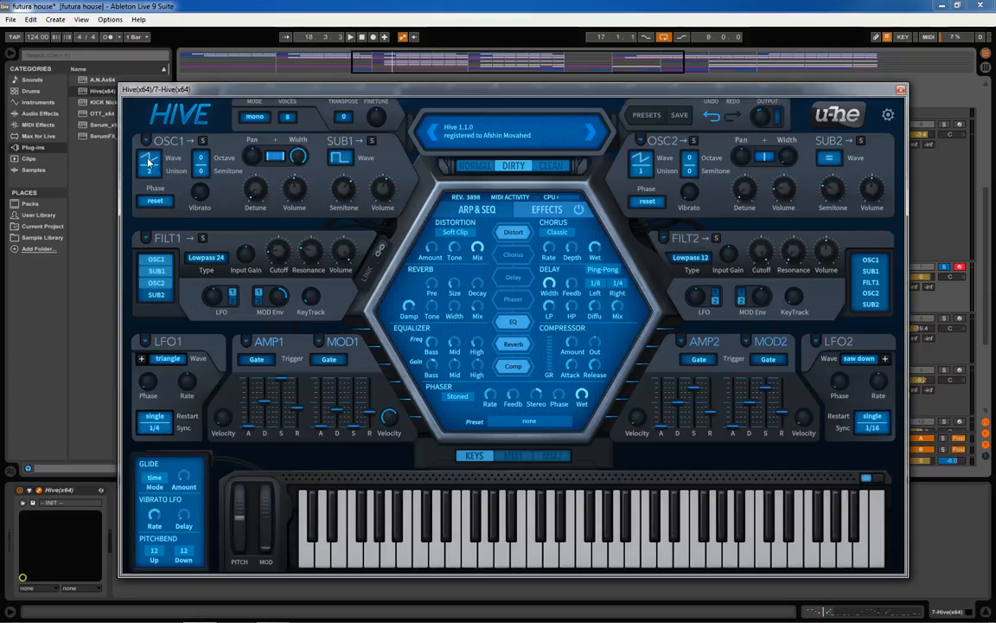
- Change Oscillator 1's wave to Pulse and show the first modulation matrix page
left_click(150, 161)
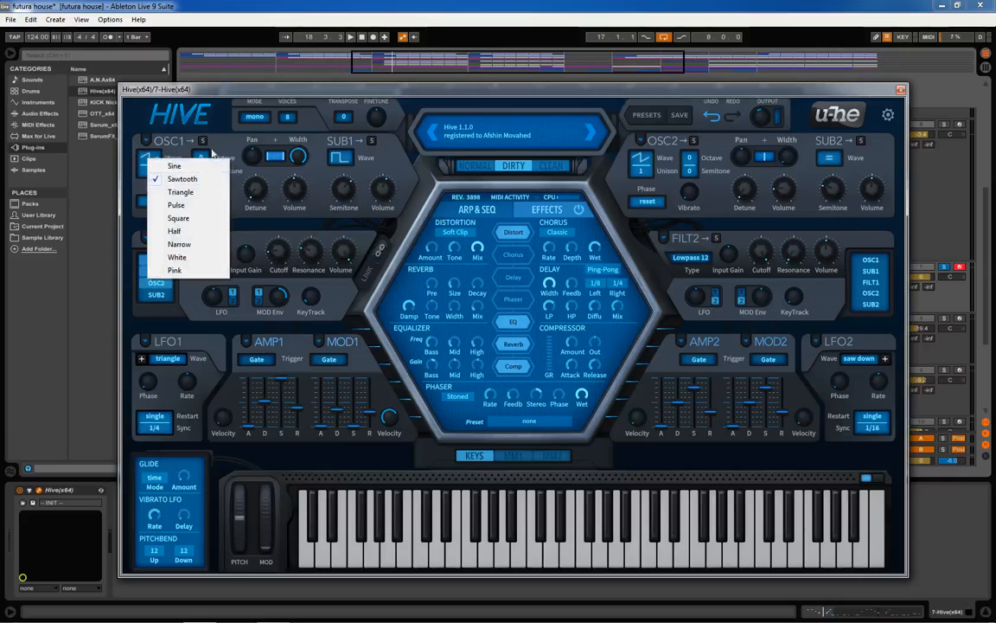
left_click(162, 204)
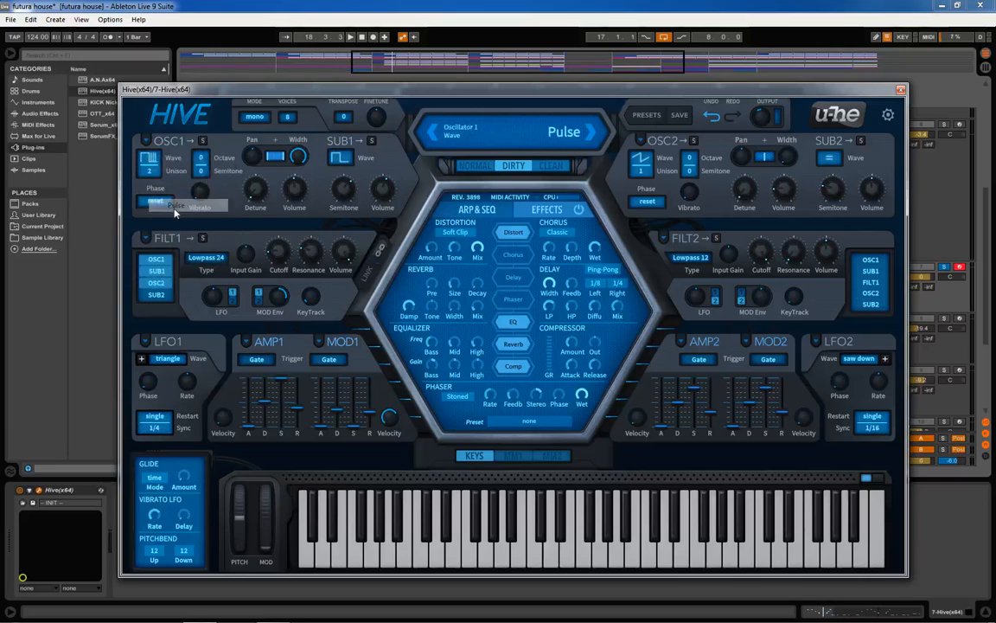
left_click(511, 457)
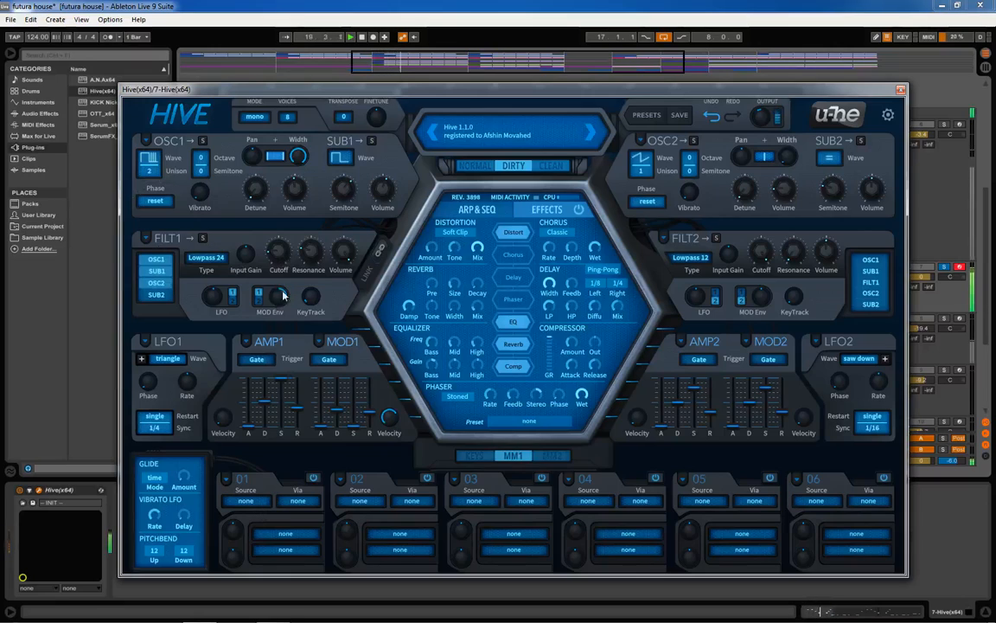
- Set Filter 1's envelope depth to 86 and MOD1's decay to 34
left_click_drag(284, 296, 255, 267)
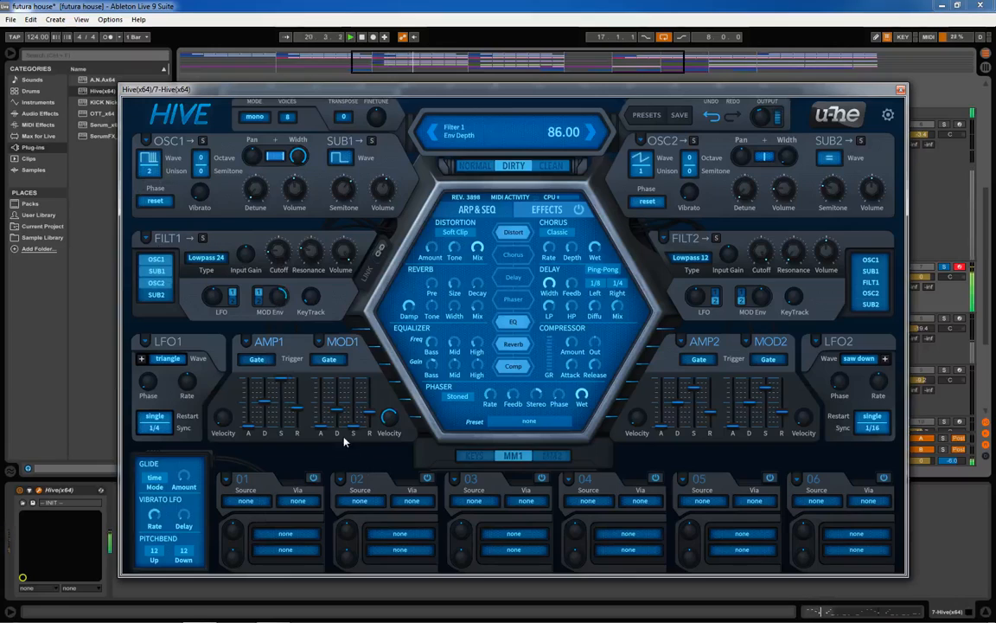
left_click_drag(338, 414, 341, 414)
- Route Constant to Oscillator 1's pulse width in modulation slot 01 and adjust the depth by ear during playback
left_click(255, 504)
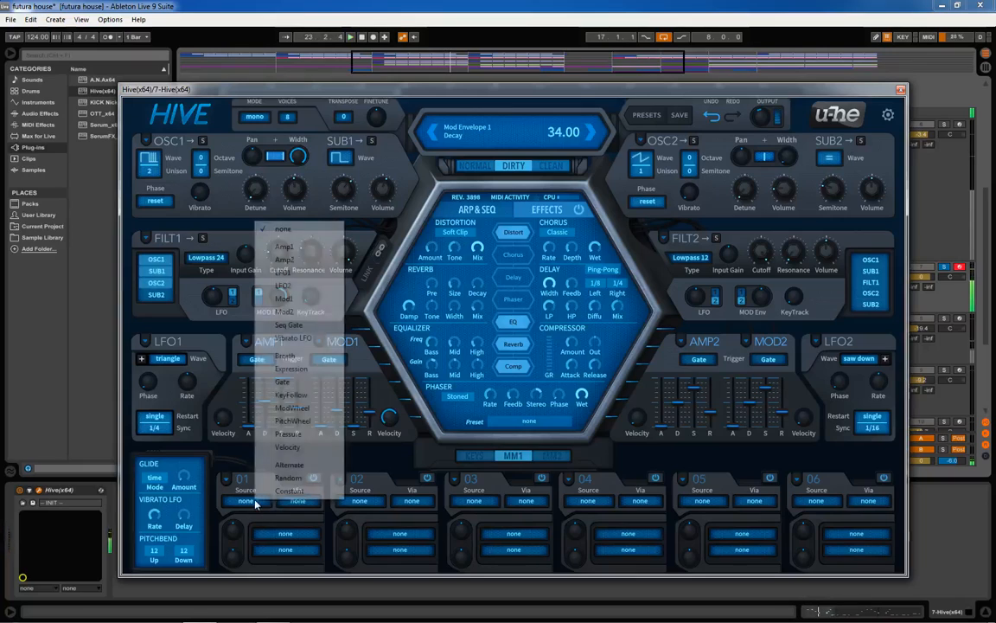
left_click(289, 490)
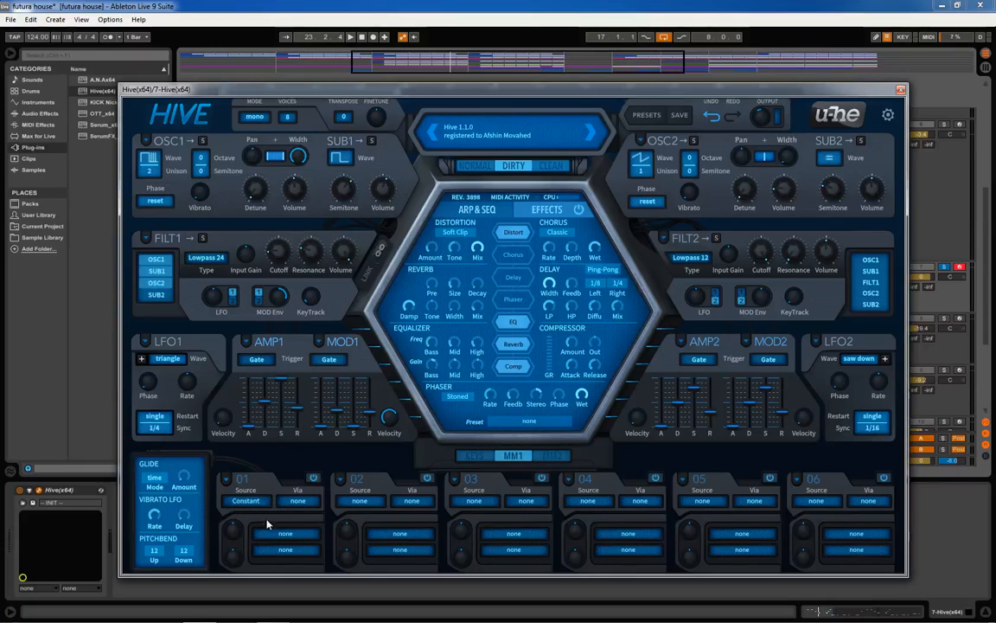
left_click_drag(277, 540, 153, 161)
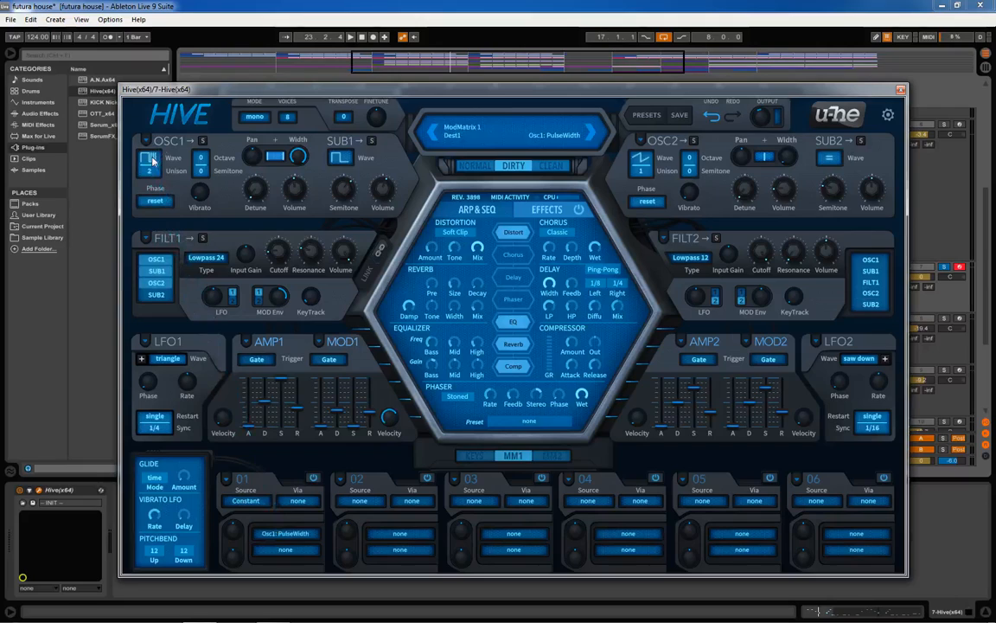
left_click(285, 534)
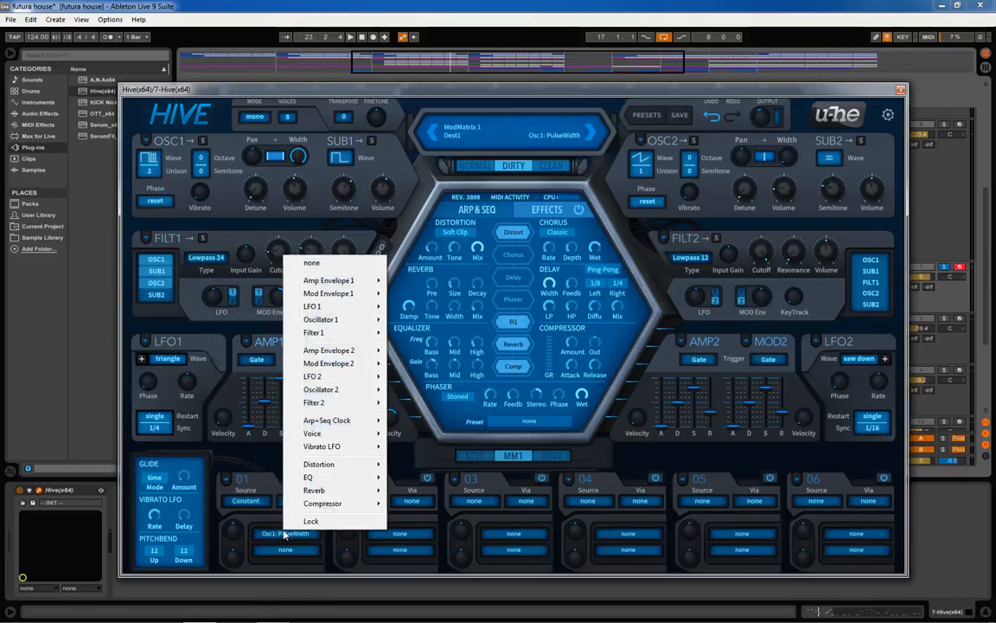
left_click(223, 467)
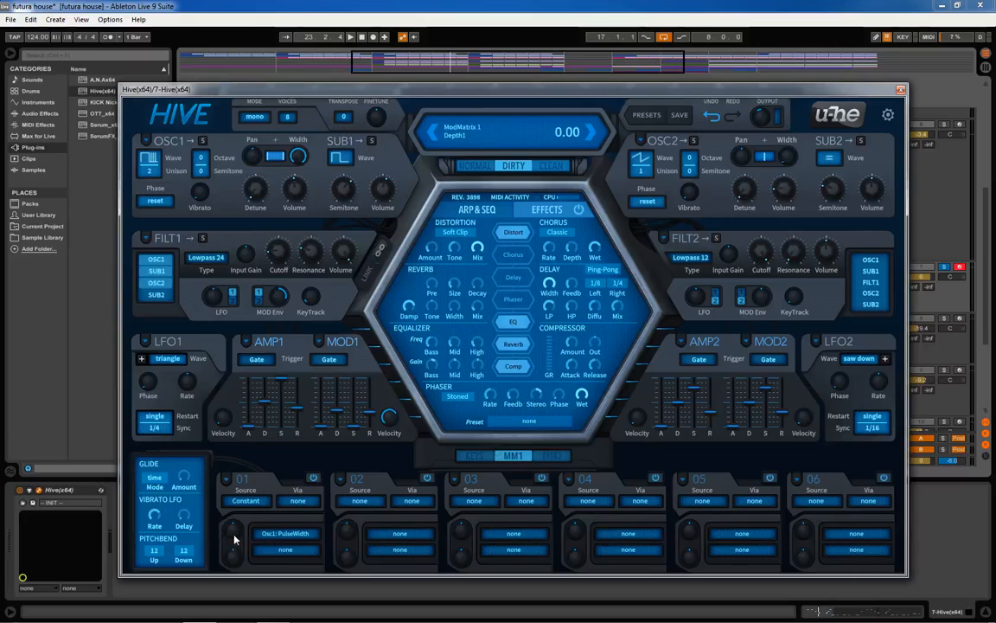
mouse_move(238, 529)
left_mouse_down()
mouse_move(230, 551)
mouse_move(231, 543)
left_mouse_up()
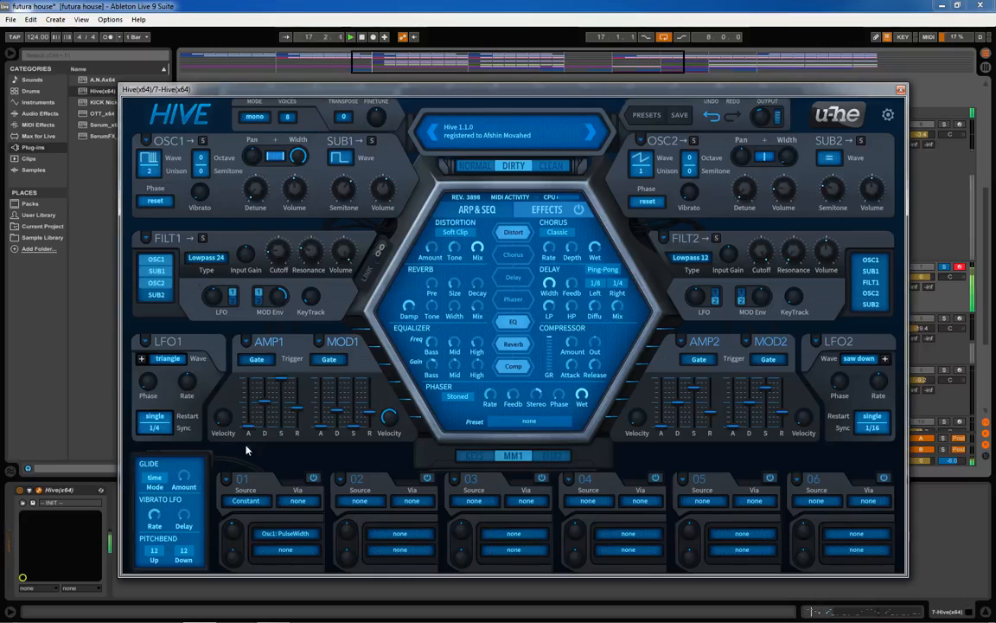
mouse_move(233, 536)
left_mouse_down()
mouse_move(245, 557)
mouse_move(240, 500)
mouse_move(227, 543)
mouse_move(245, 564)
mouse_move(260, 494)
mouse_move(243, 543)
left_mouse_up()
- Close the Hive window, solo the Drums group and listen to the recreated bass together with the drums
left_click(900, 94)
scroll(816, 271, "down", 5)
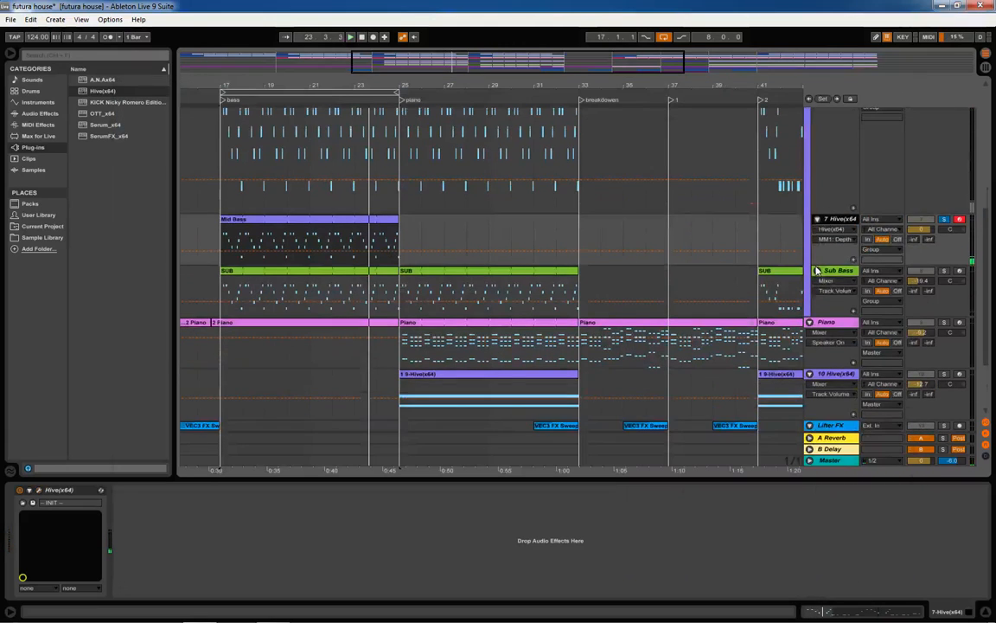
scroll(816, 271, "up", 5)
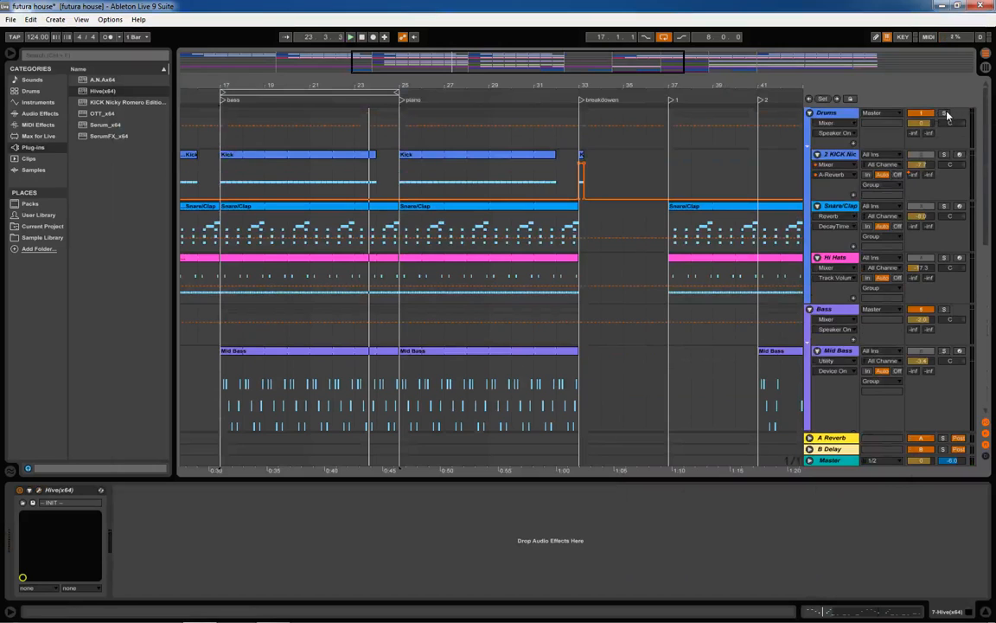
key("space")
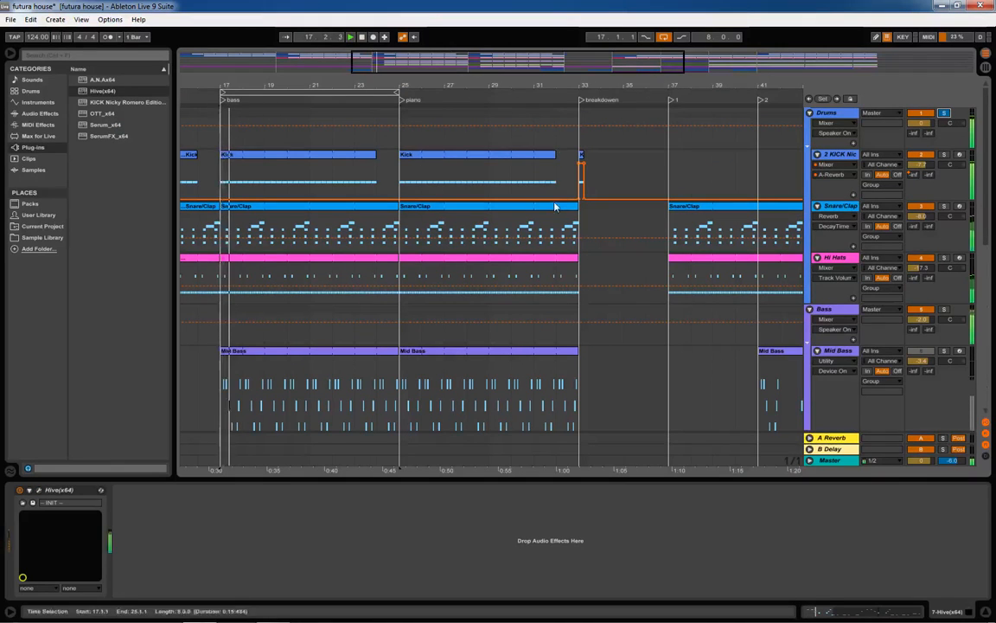
scroll(554, 206, "down", 3)
scroll(555, 206, "down", 6)
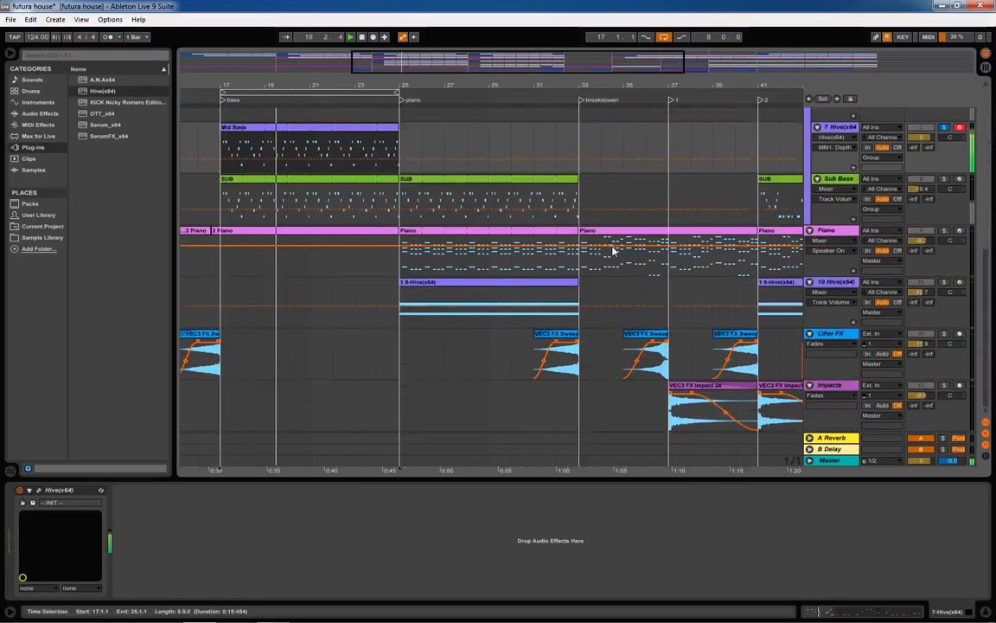
scroll(636, 221, "up", 2)
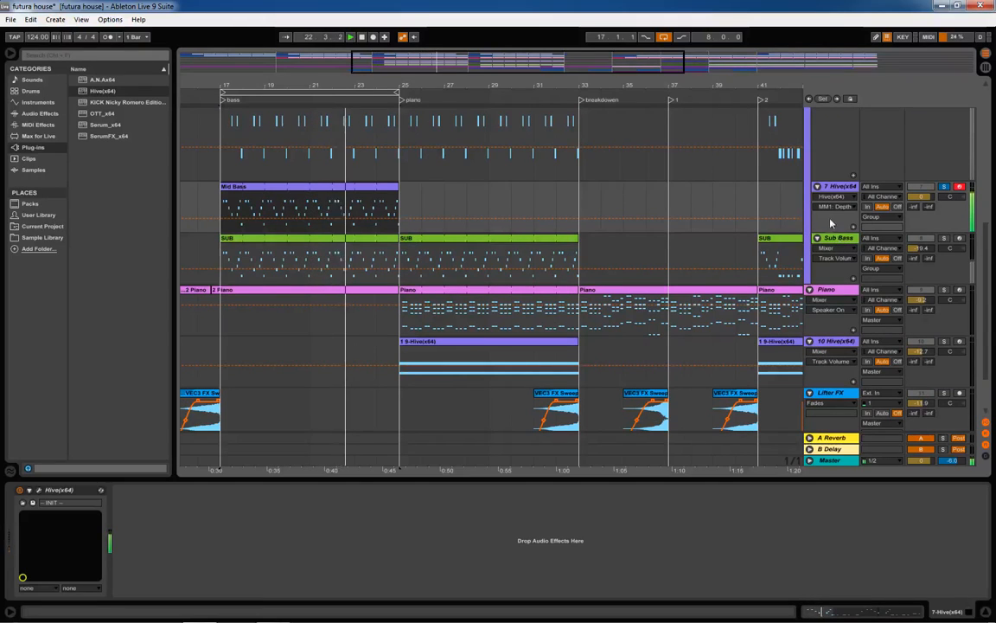
scroll(766, 212, "up", 3)
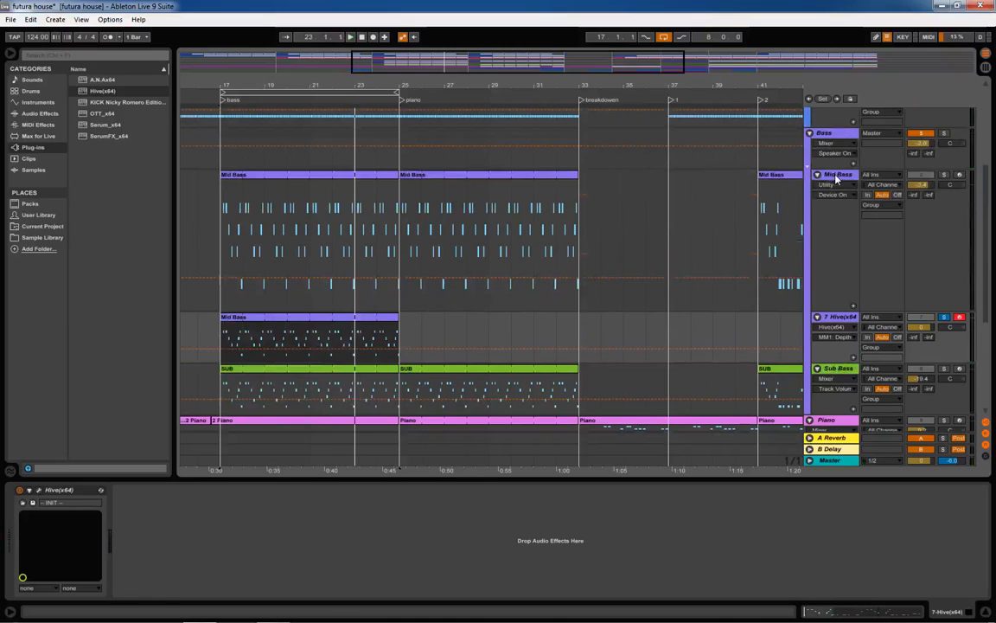
- Copy the Utility, EQ Eight and Compressor from the Mid Bass track and paste them after Hive on the 7 Hive(x64) track
left_click(835, 175)
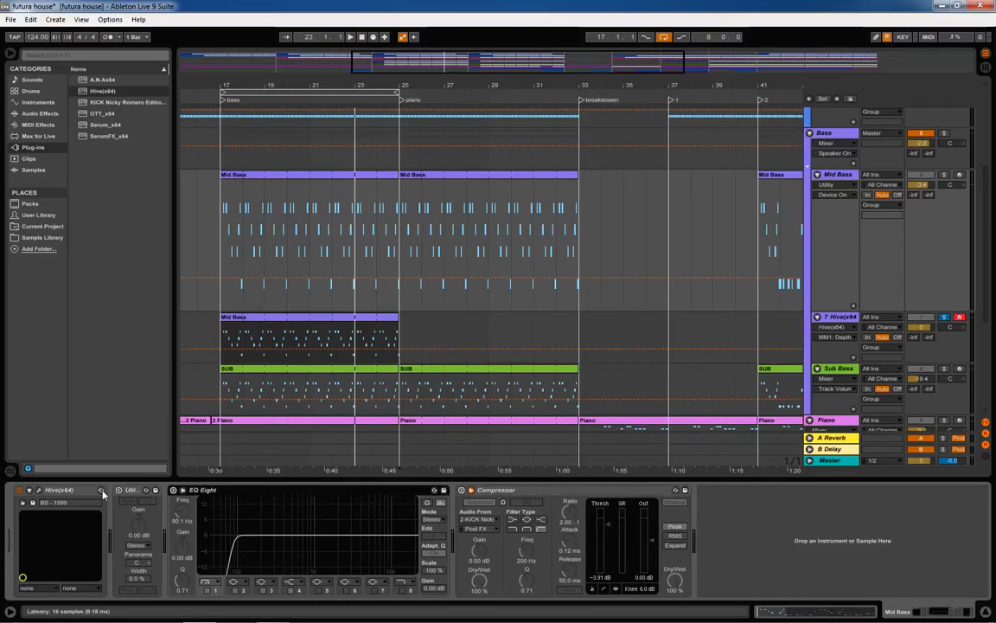
left_click(502, 497)
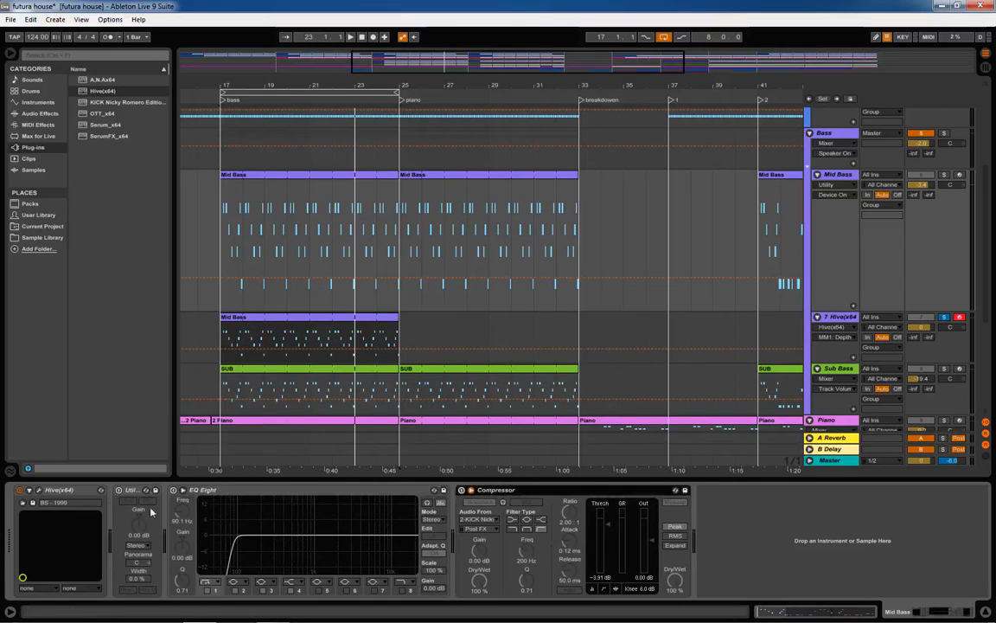
right_click(125, 489)
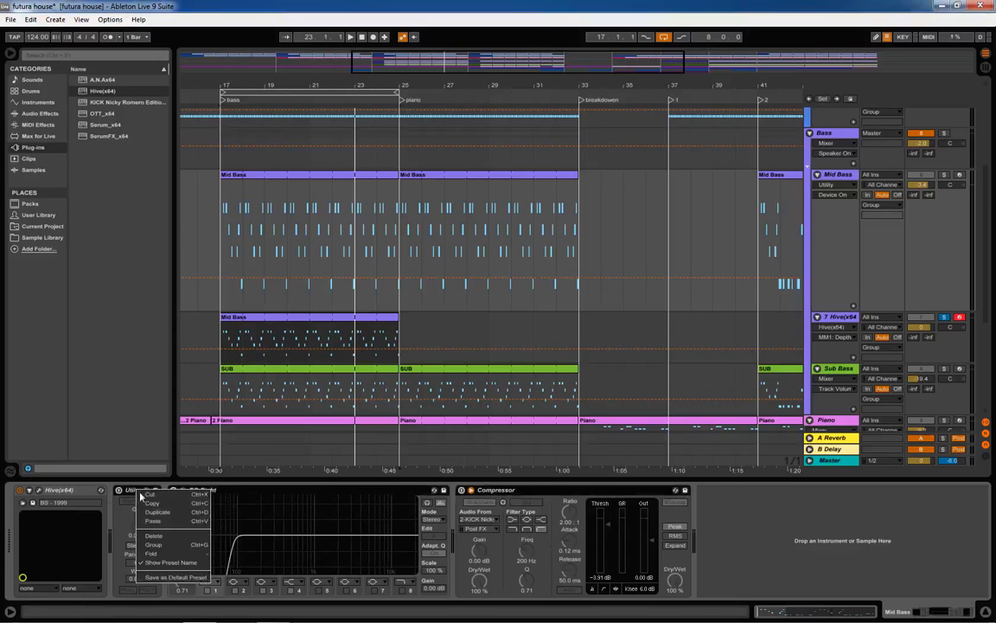
left_click(192, 510)
scroll(778, 268, "down", 2)
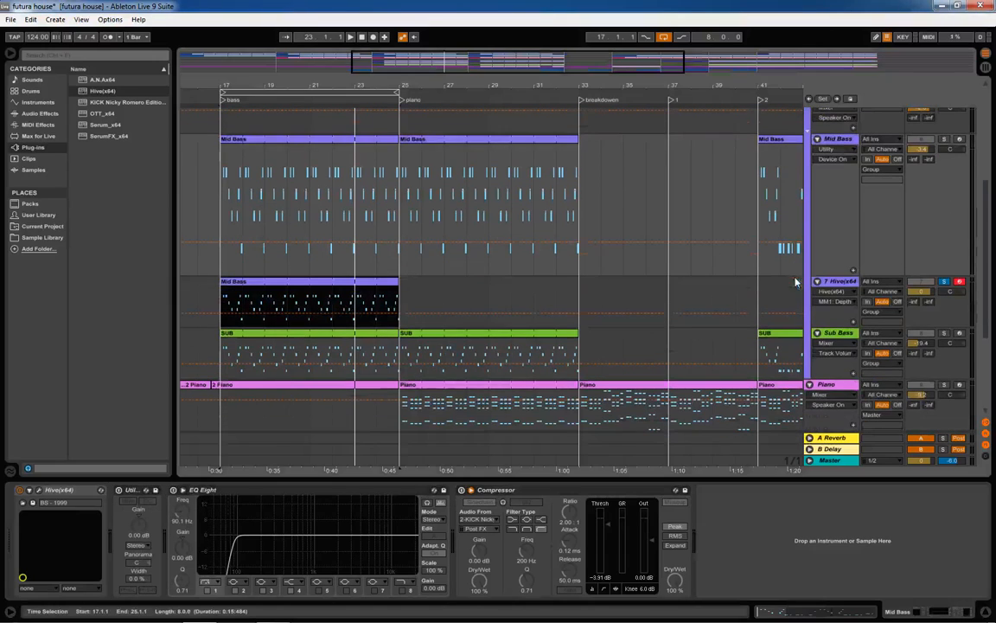
left_click(843, 288)
right_click(274, 539)
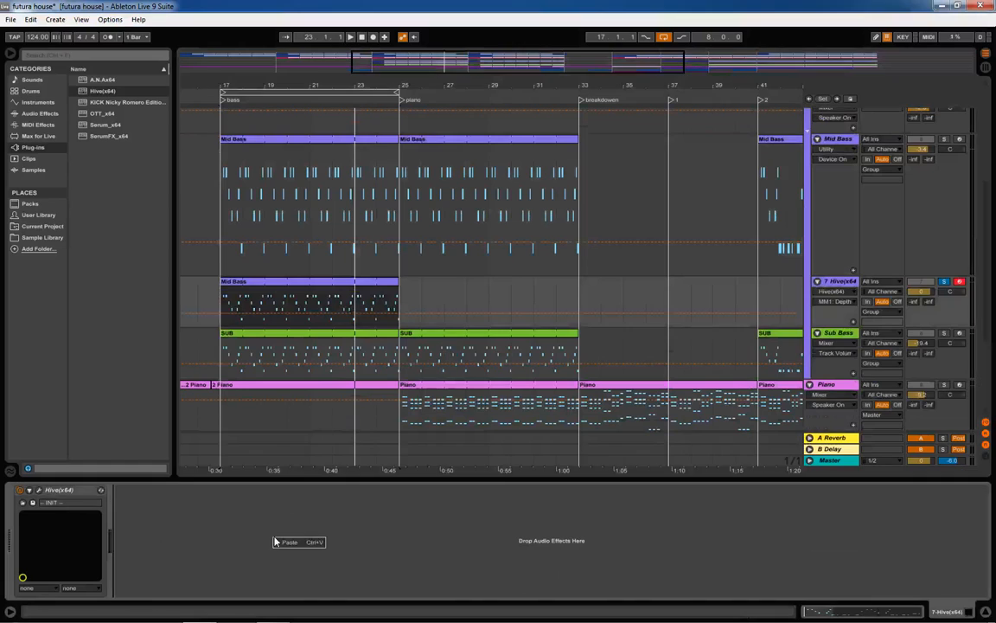
left_click(290, 542)
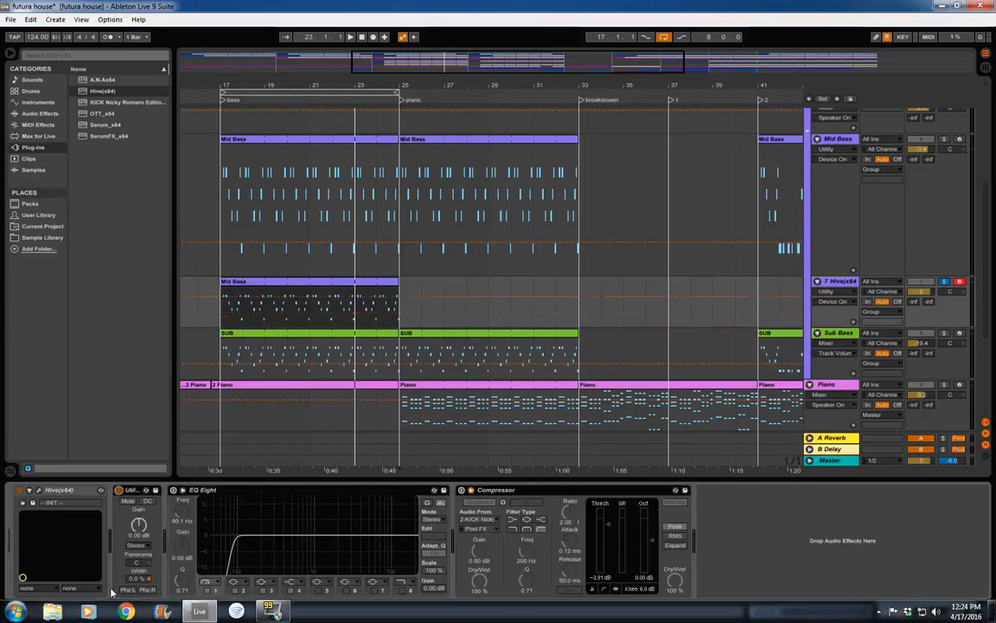
- Turn on the pasted Utility, EQ Eight and Compressor on the 7 Hive(x64) track and play back the processed bass
left_click(173, 490)
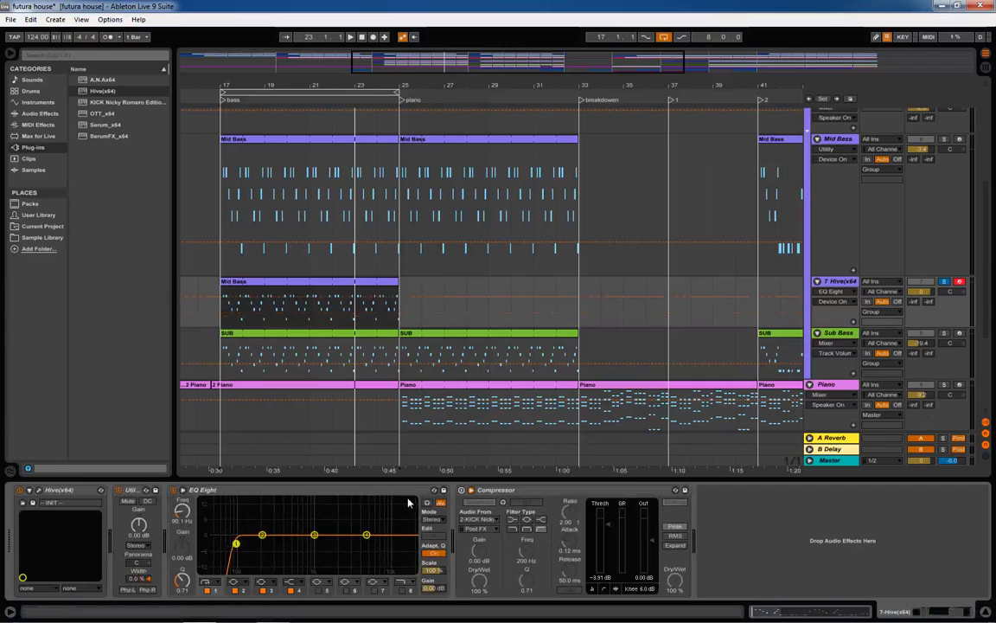
left_click(455, 491)
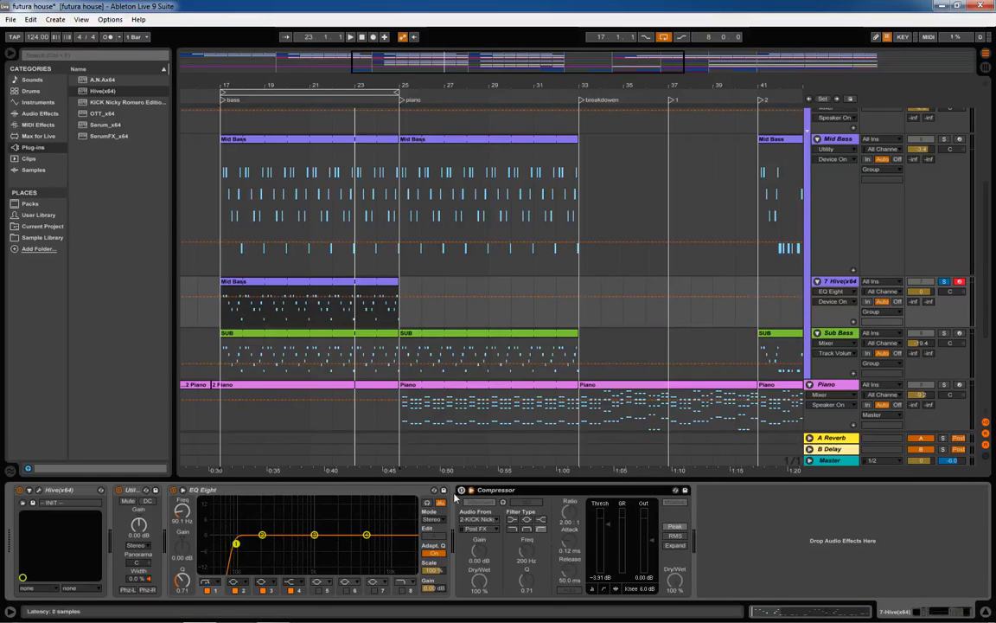
left_click(463, 492)
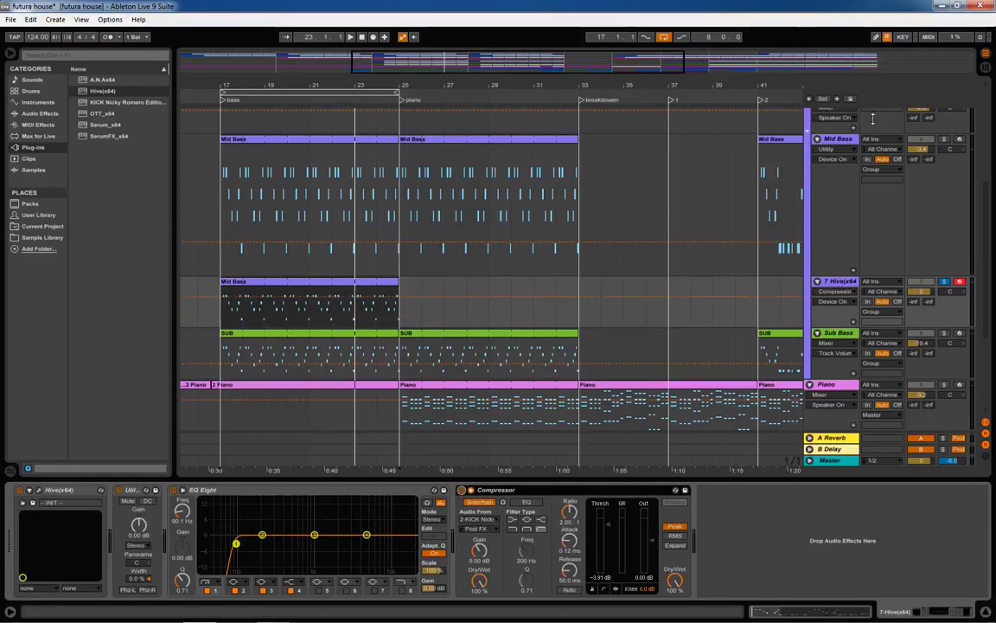
key("space")
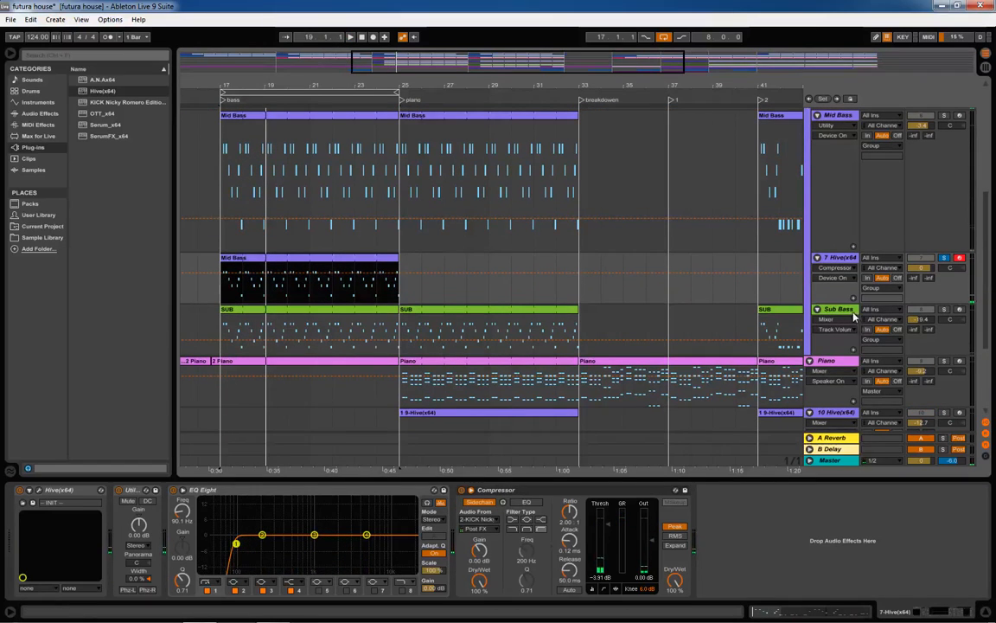
- Show the Sub Bass track's devices, solo it alongside the 7 Hive(x64) track and play the bass section
key("Down")
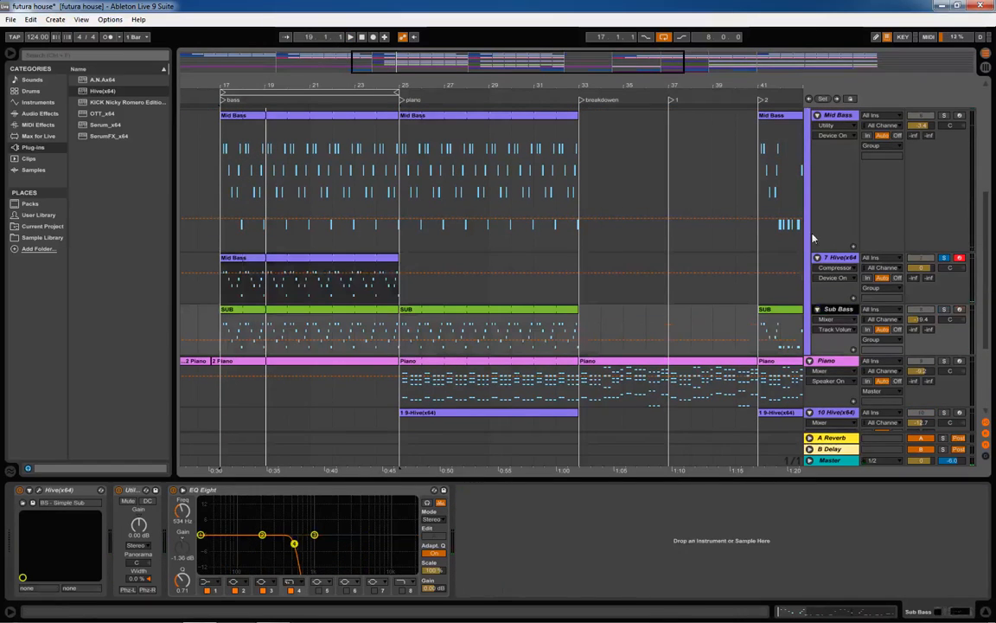
left_click(944, 310)
scroll(918, 289, "up", 1)
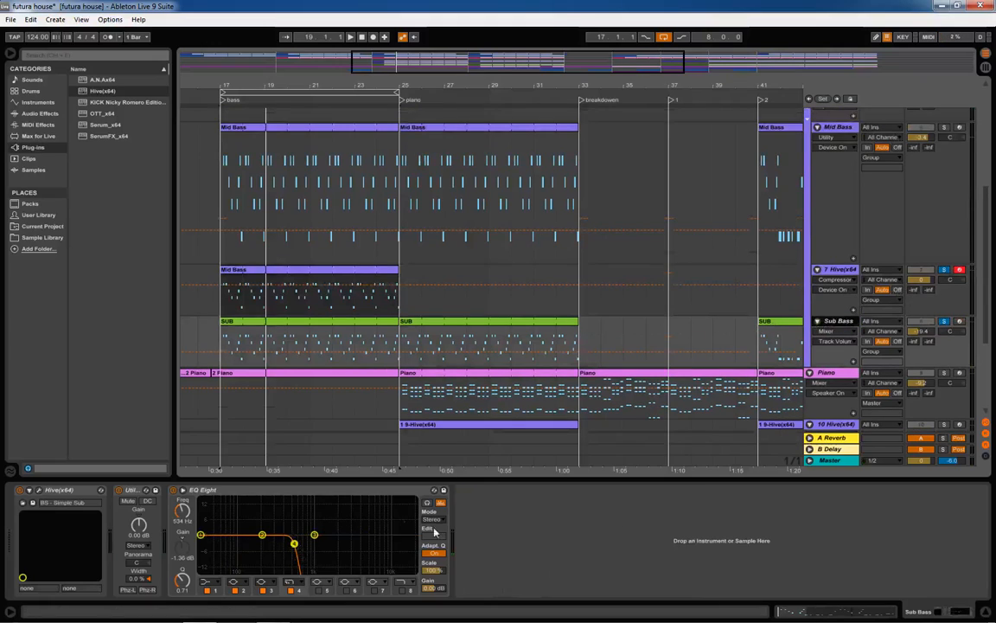
key("space")
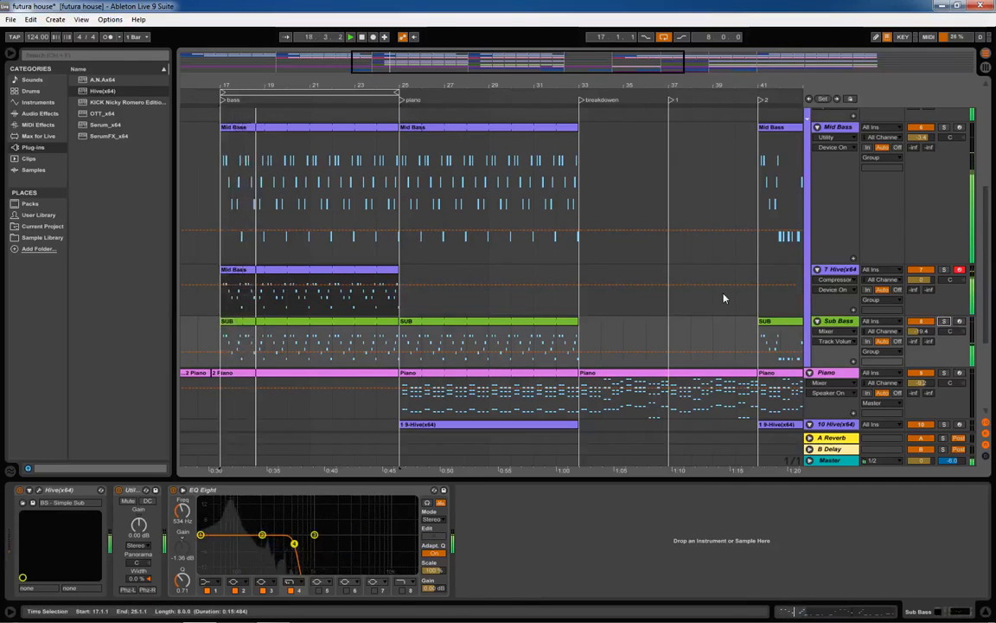
- Solo the Sub Bass alone and the 7 Hive(x64) track alone in turn during playback to compare the two layers
left_click(944, 322)
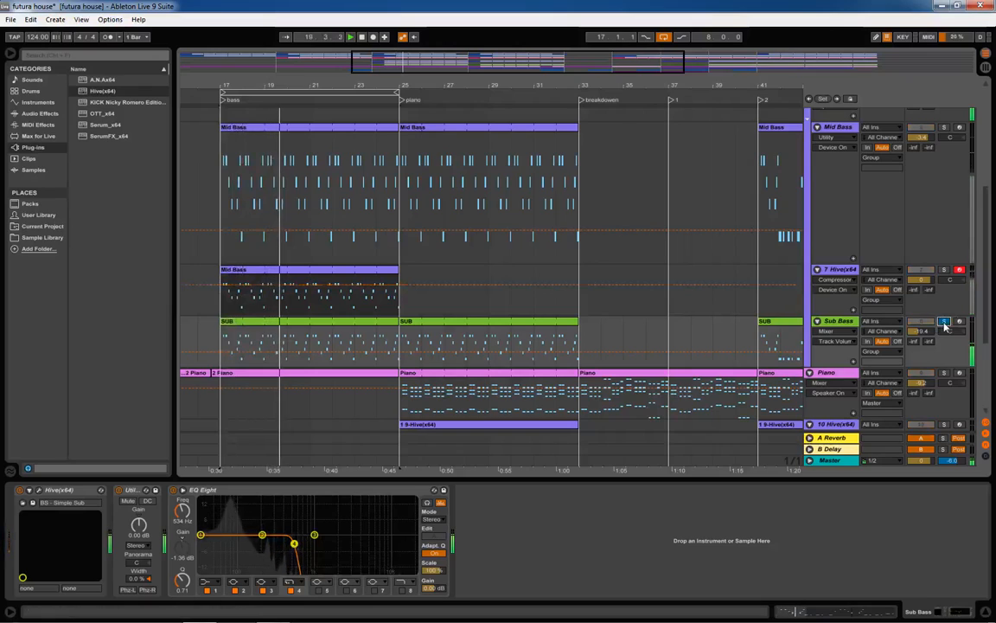
left_click(944, 271)
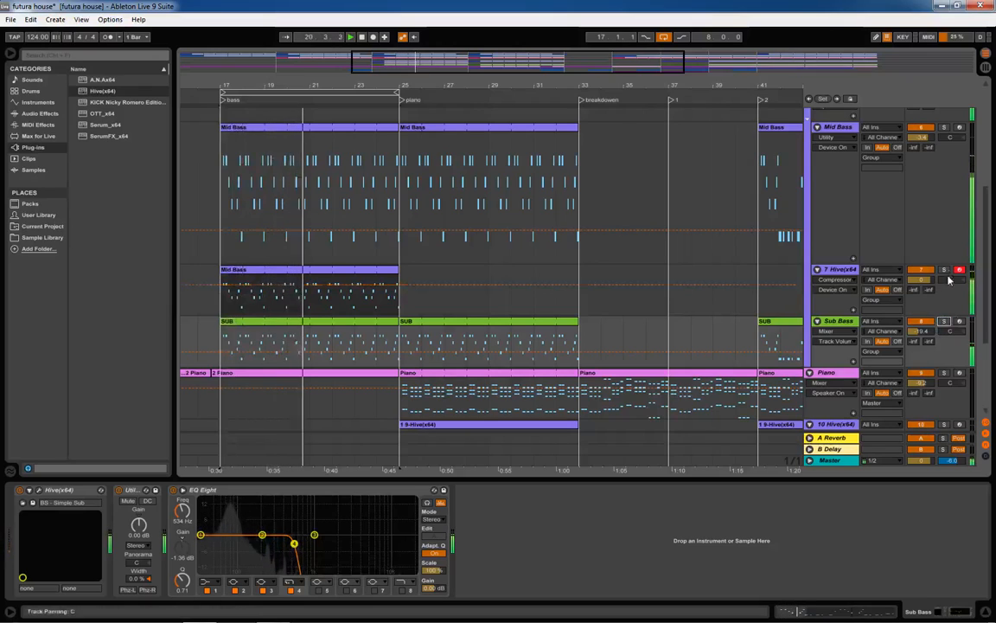
left_click(945, 271)
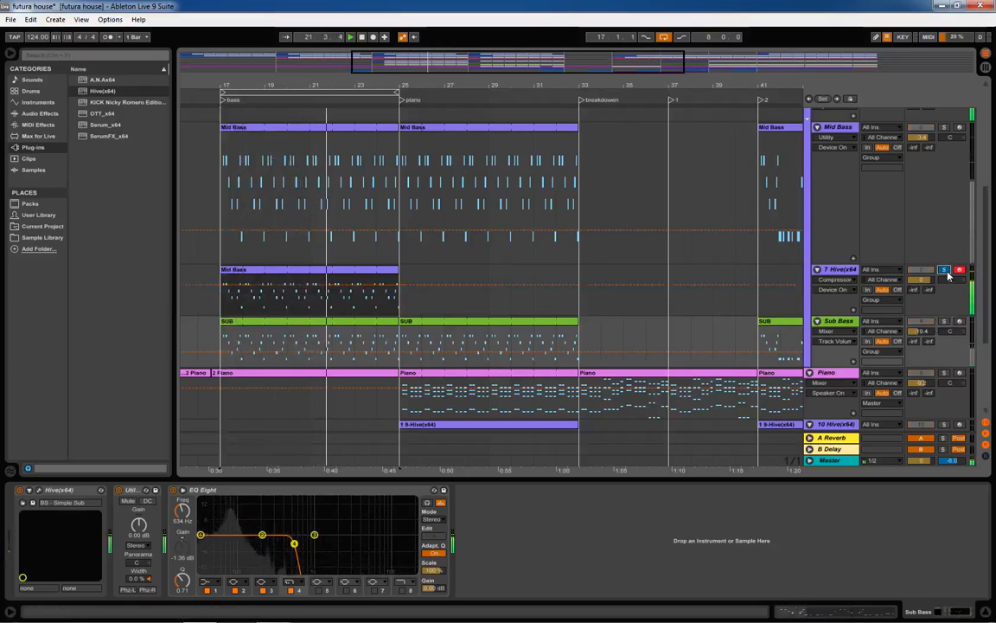